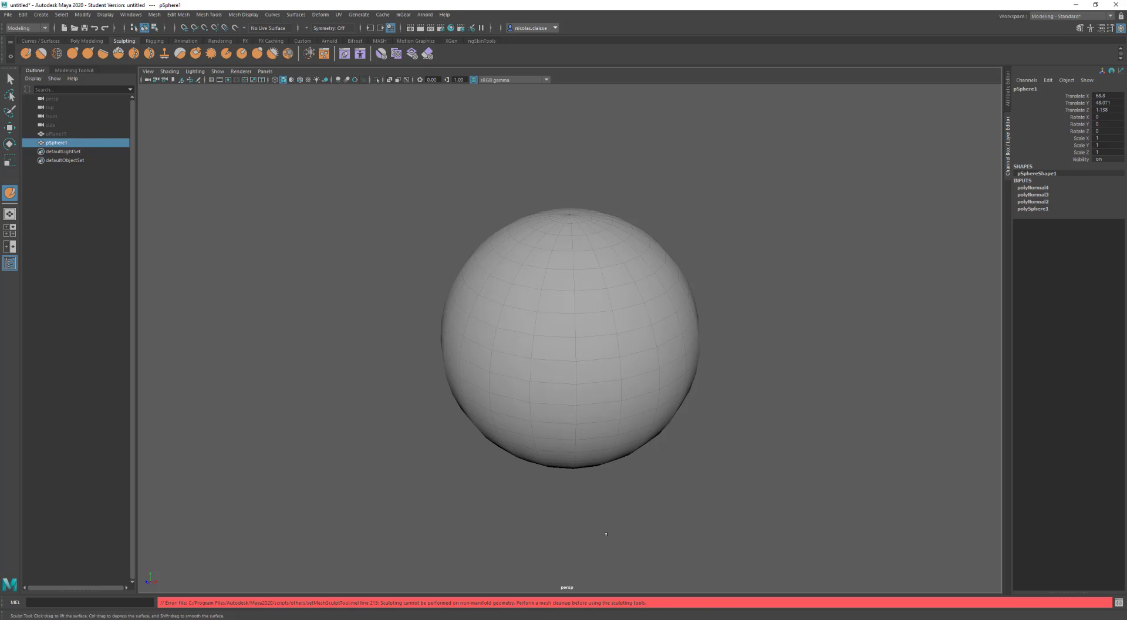
Try reversing the normal of the single black face on the sphere, and undo the reversal.
key("q")
left_click(720, 494)
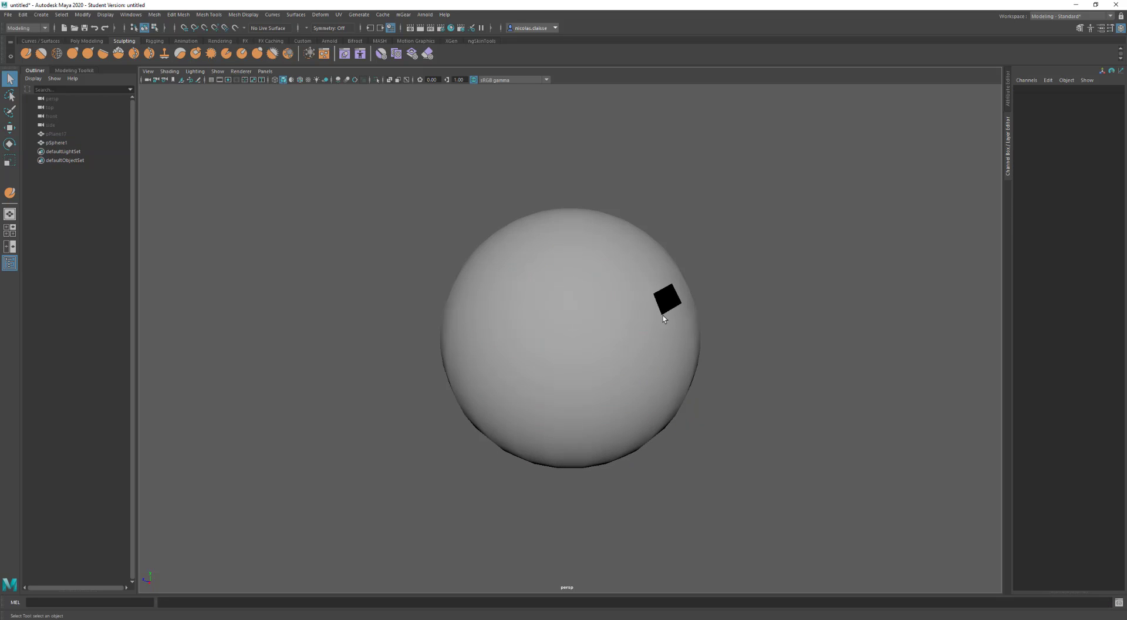
left_click(666, 298)
right_click_drag(666, 298, 710, 315)
left_click(666, 299)
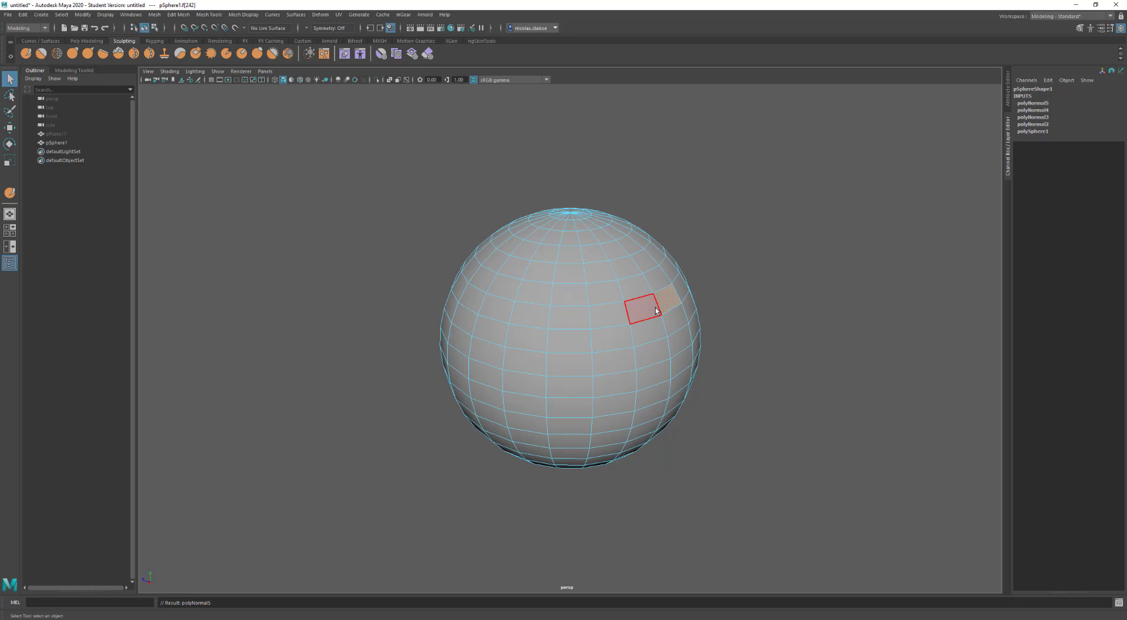
key("ctrl+z")
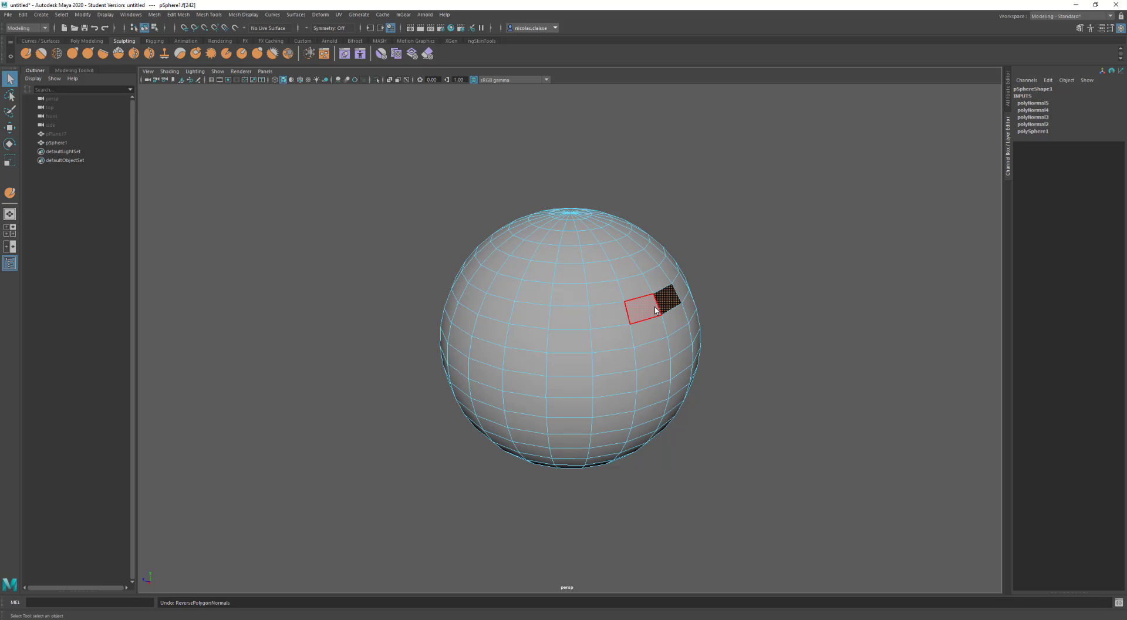
Return to object selection and run mesh Cleanup on the whole sphere.
right_click_drag(556, 379, 629, 182)
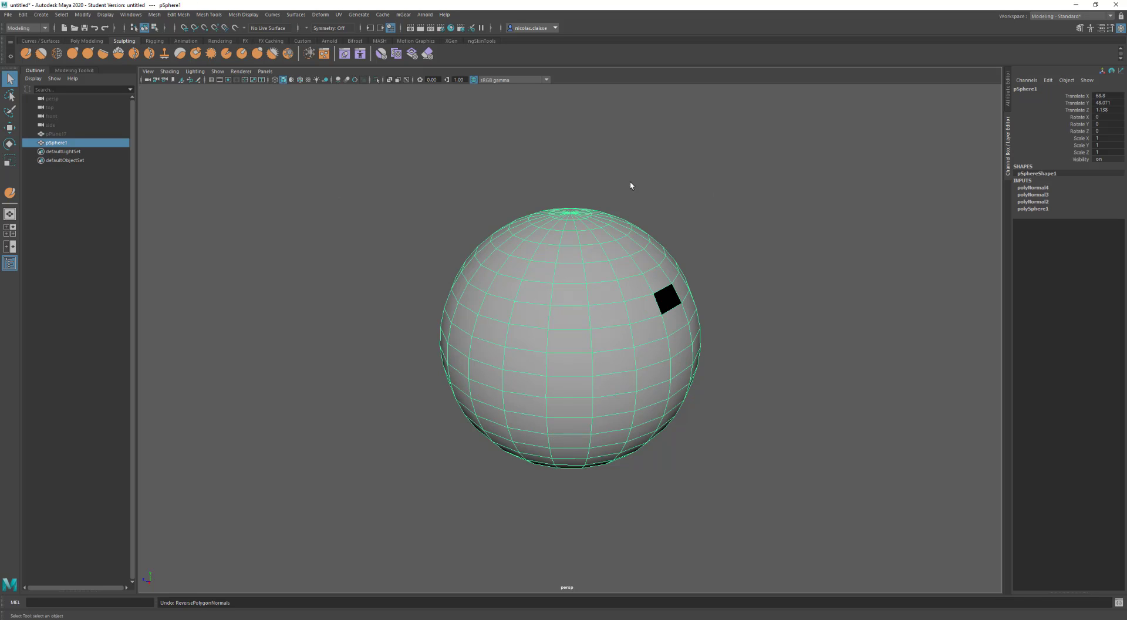
left_click(131, 16)
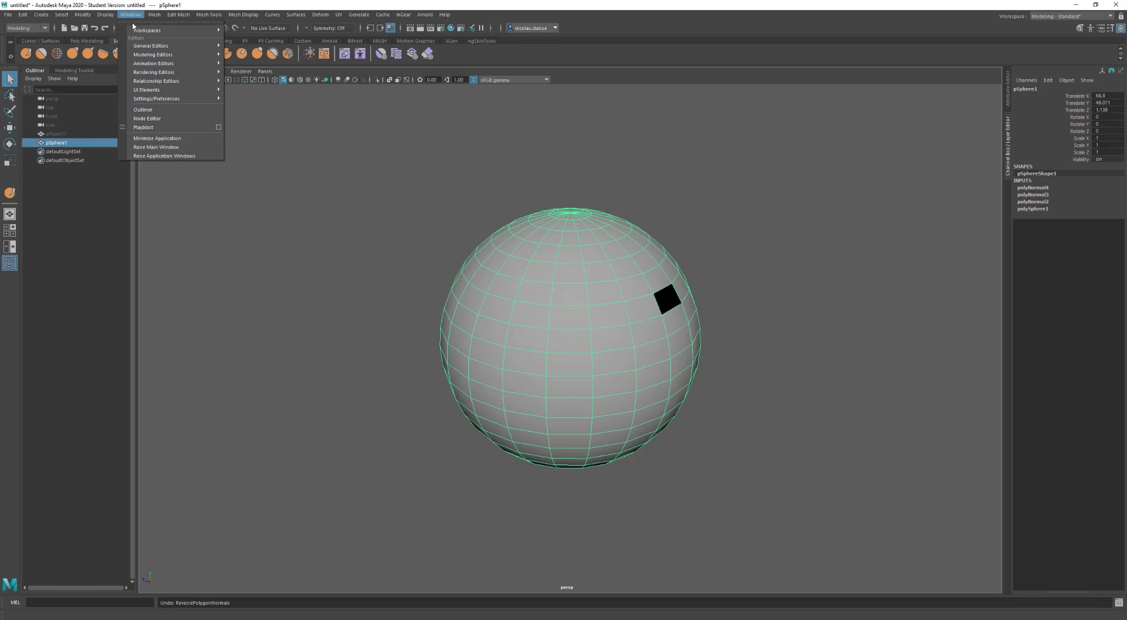
mouse_move(143, 65)
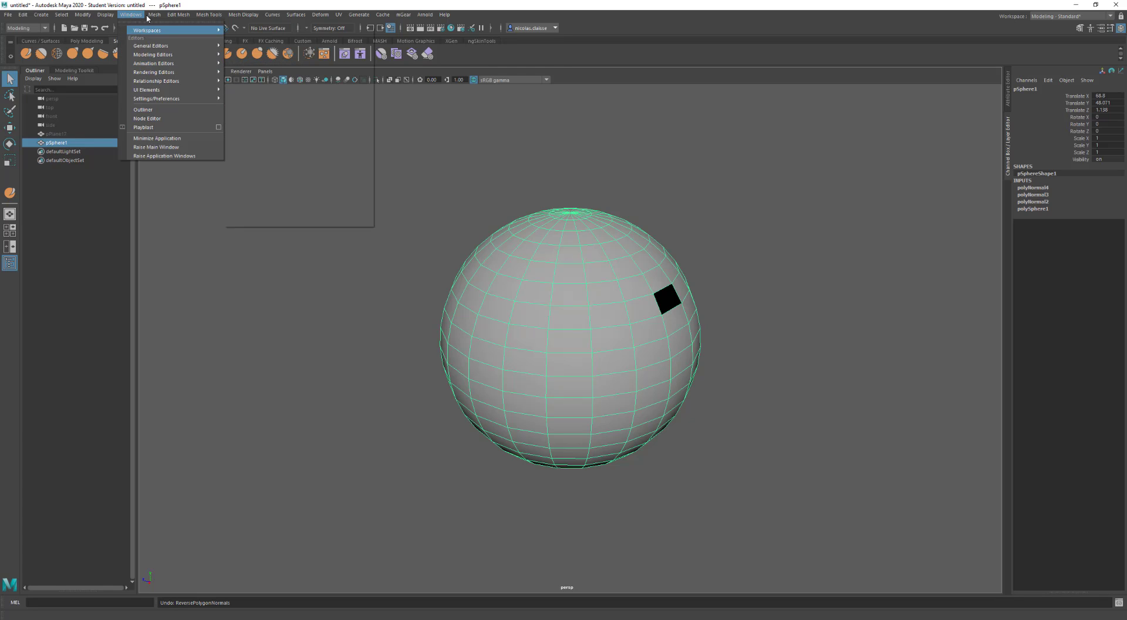
mouse_move(155, 14)
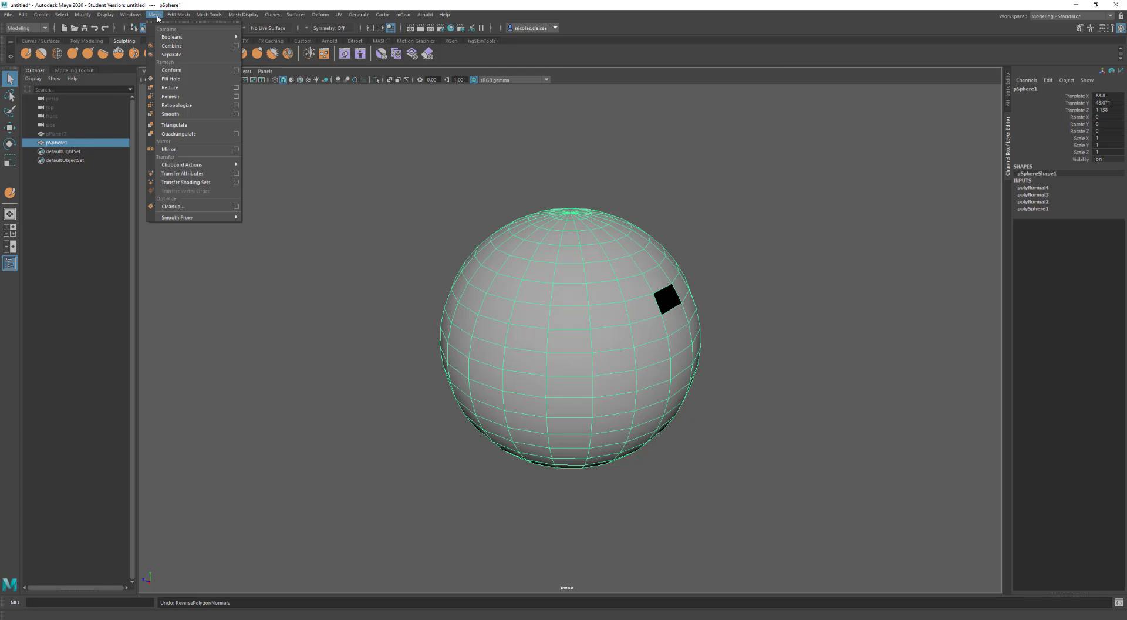
left_click(189, 192)
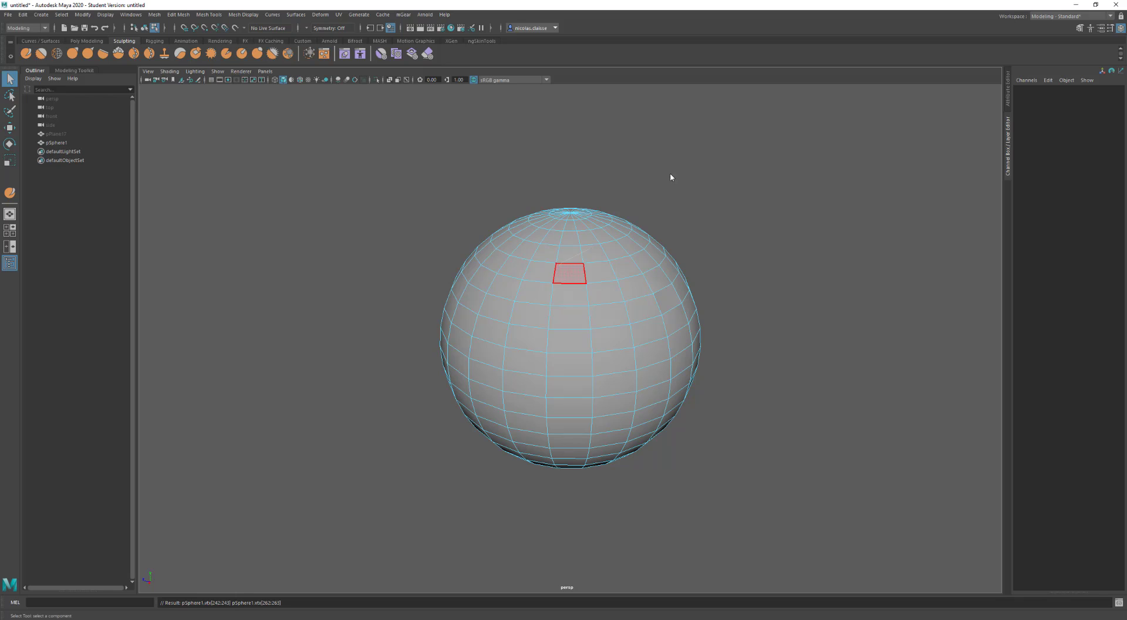
Sculpt a test bump near the top of the sphere and undo the stroke.
key("F8")
left_click(24, 57)
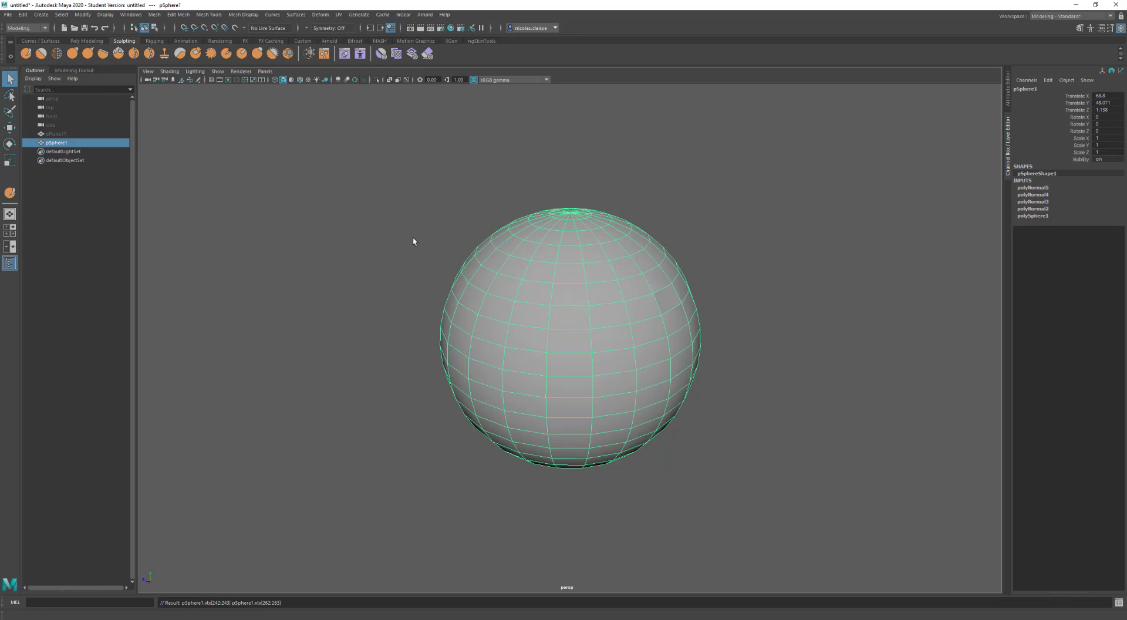
left_click_drag(624, 252, 590, 230)
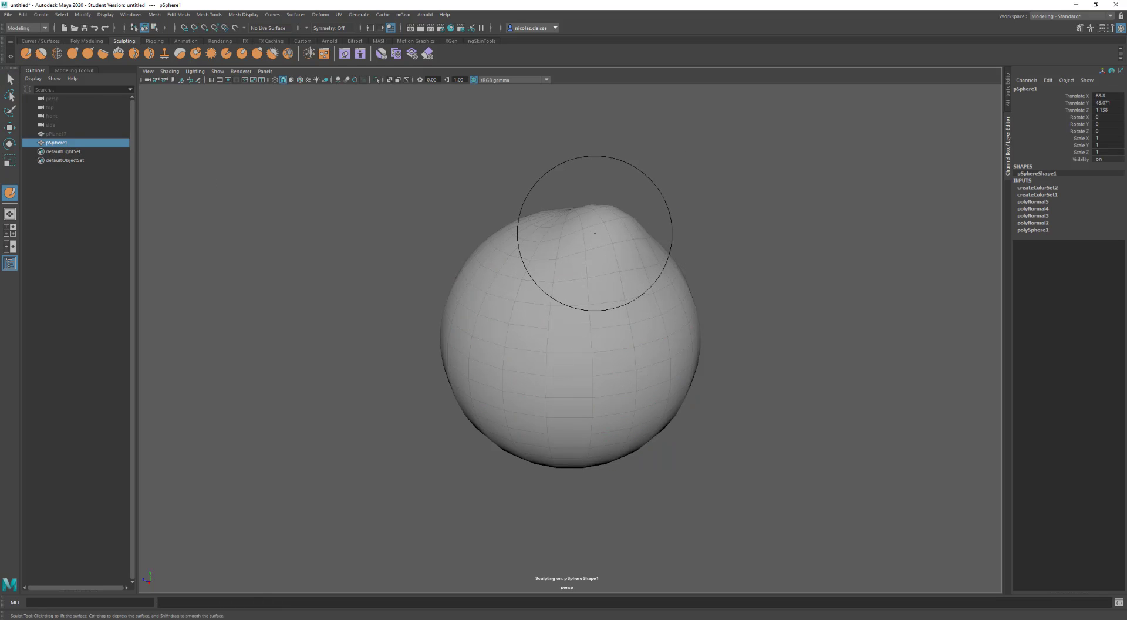
key("ctrl+z")
key("q")
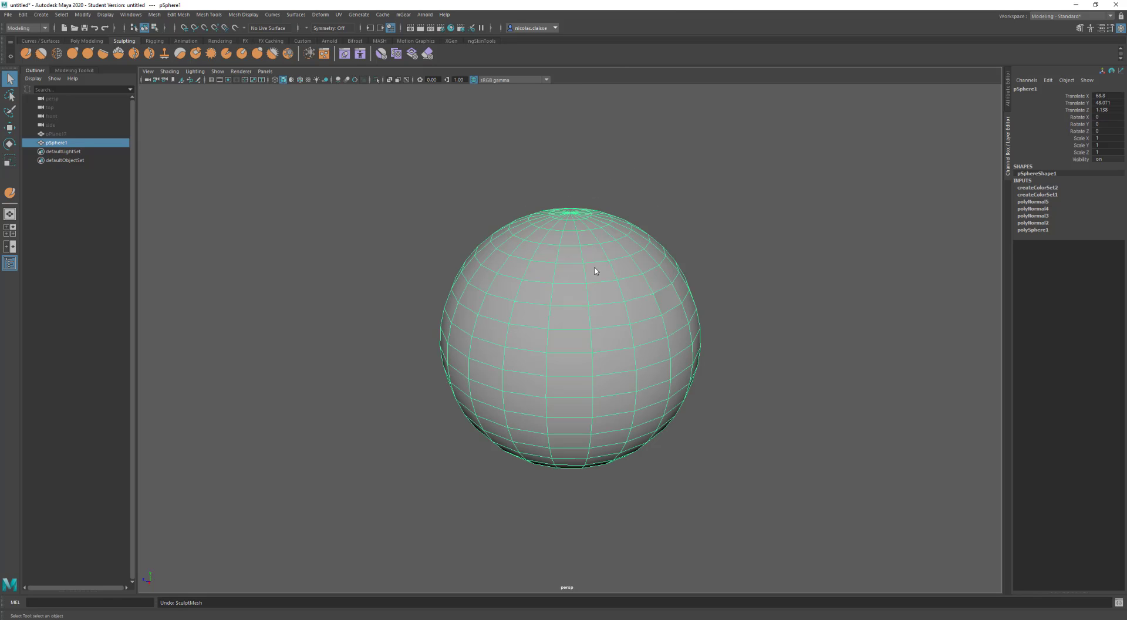
Delete the sphere and unhide the pPlane17 mesh.
key("Delete")
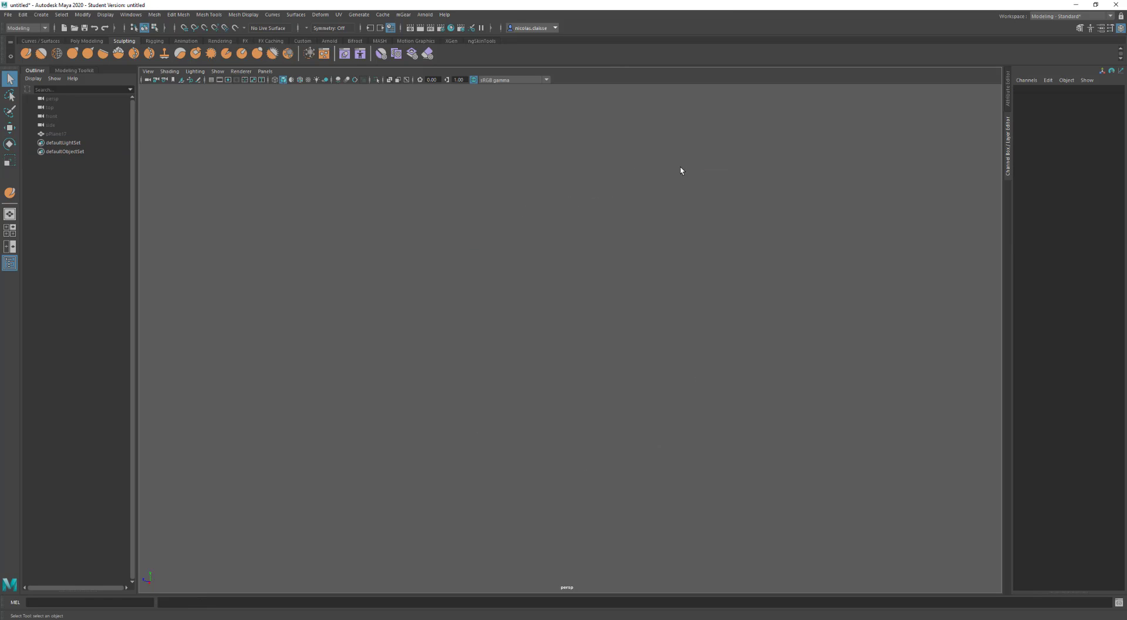
left_click(45, 135)
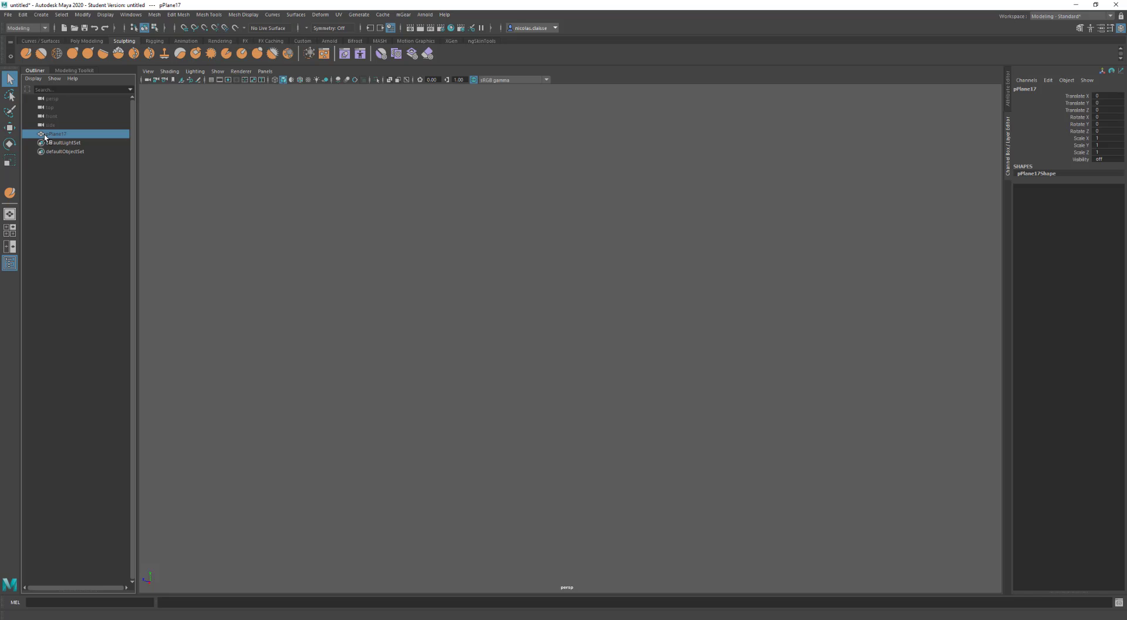
key("shift+h")
mouse_move(762, 395)
left_mouse_down("alt")
mouse_move(755, 404)
mouse_move(796, 413)
mouse_move(770, 411)
left_mouse_up("alt")
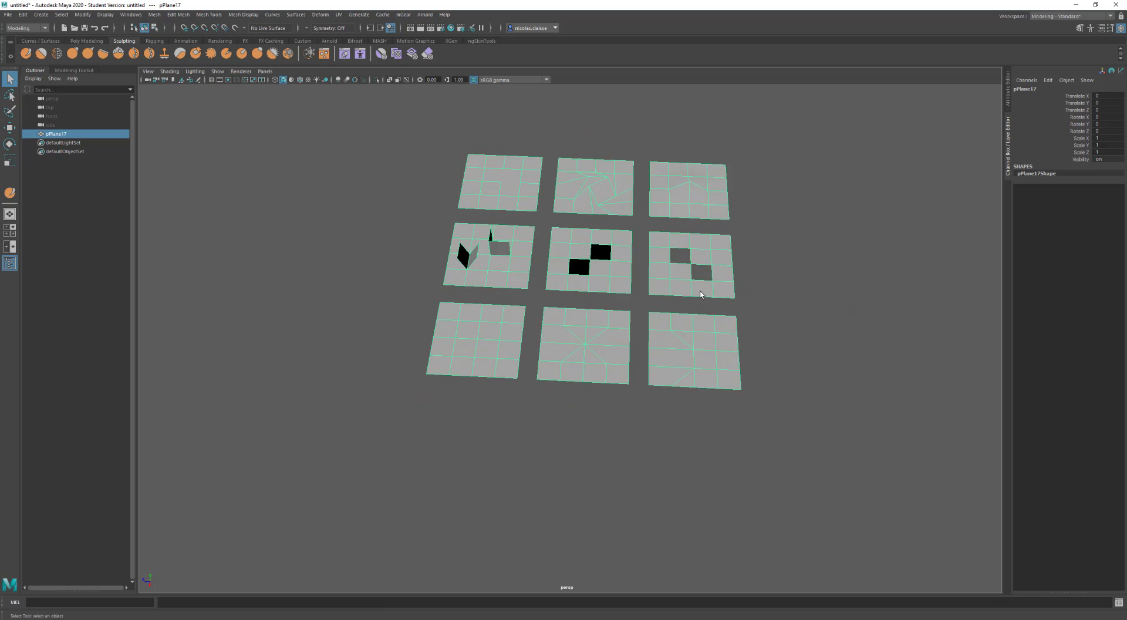
middle_click_drag(701, 295, 701, 397, "alt")
left_click_drag(701, 398, 639, 401, "alt")
scroll(667, 309, "up", 4)
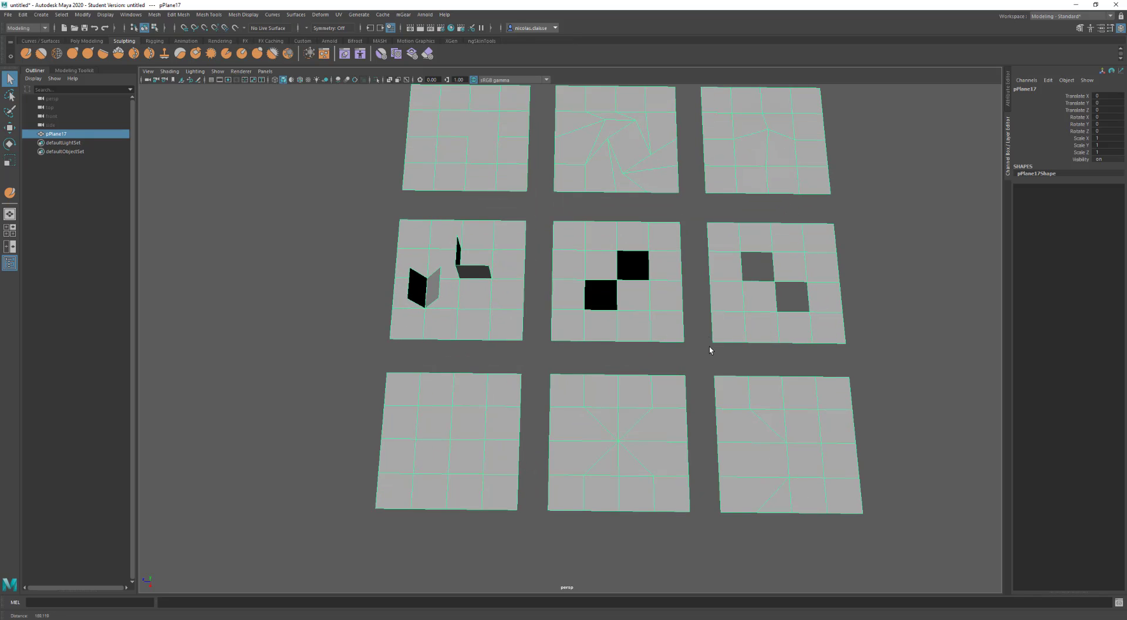
middle_click_drag(673, 271, 669, 324, "alt")
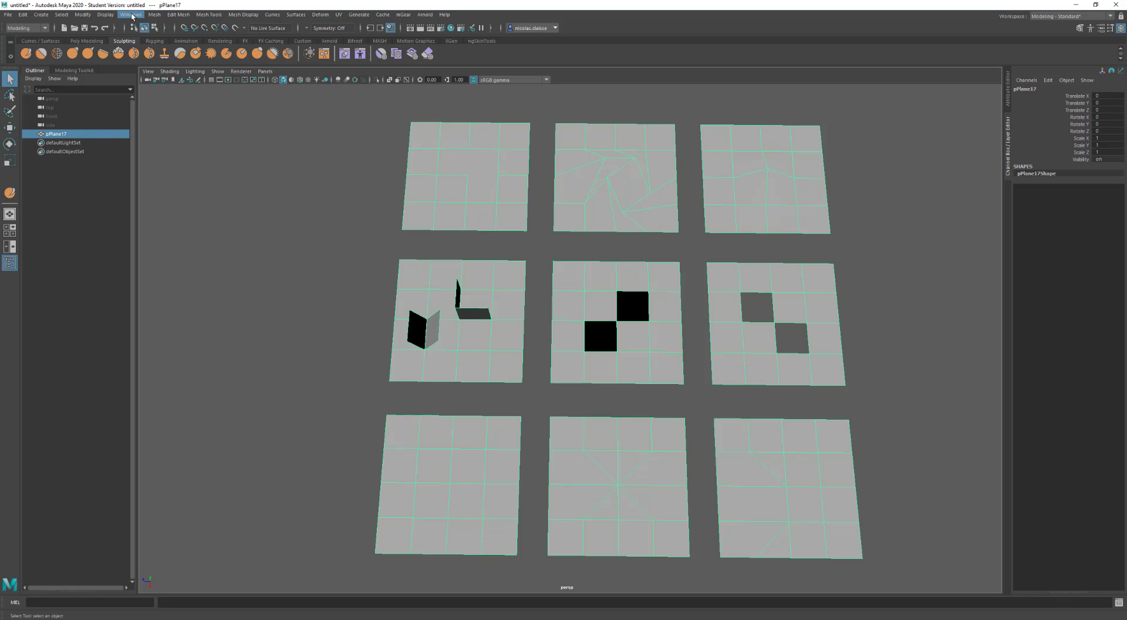
Open the Cleanup options for pPlane17 and turn on X-Ray shading in the viewport.
left_click(154, 15)
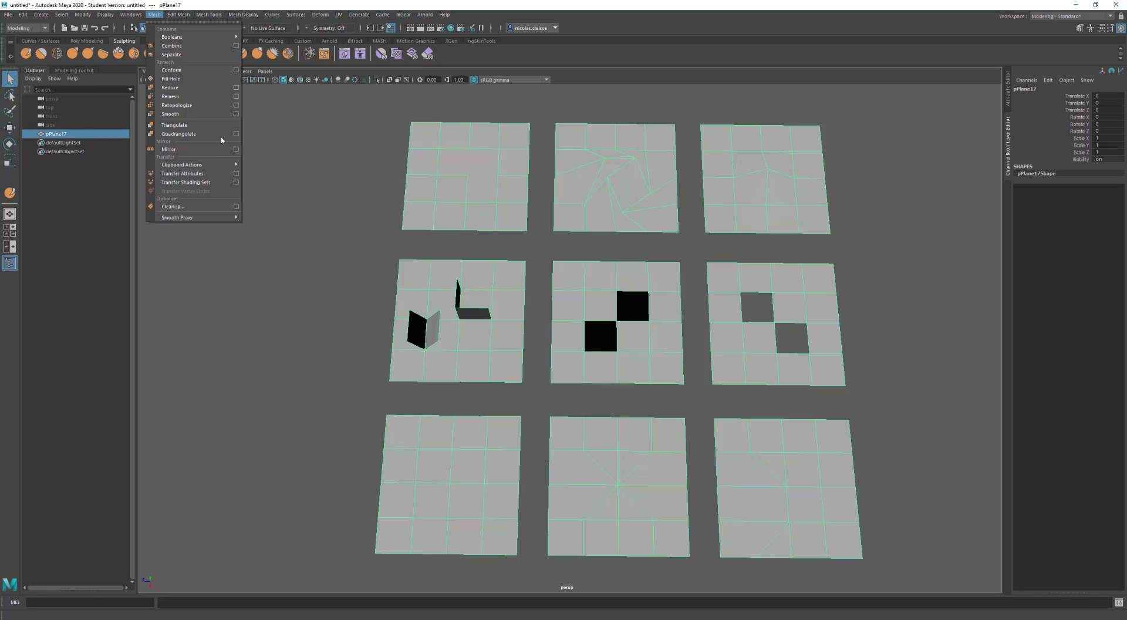
left_click(236, 206)
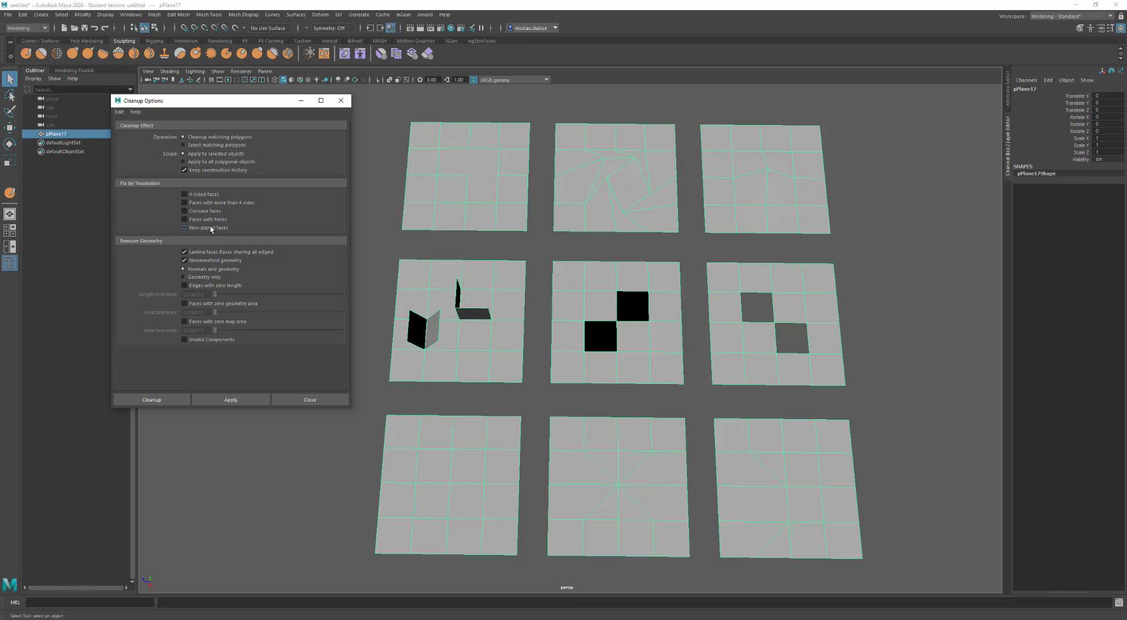
left_click_drag(782, 199, 756, 160, "alt")
left_click_drag(575, 334, 576, 339, "alt")
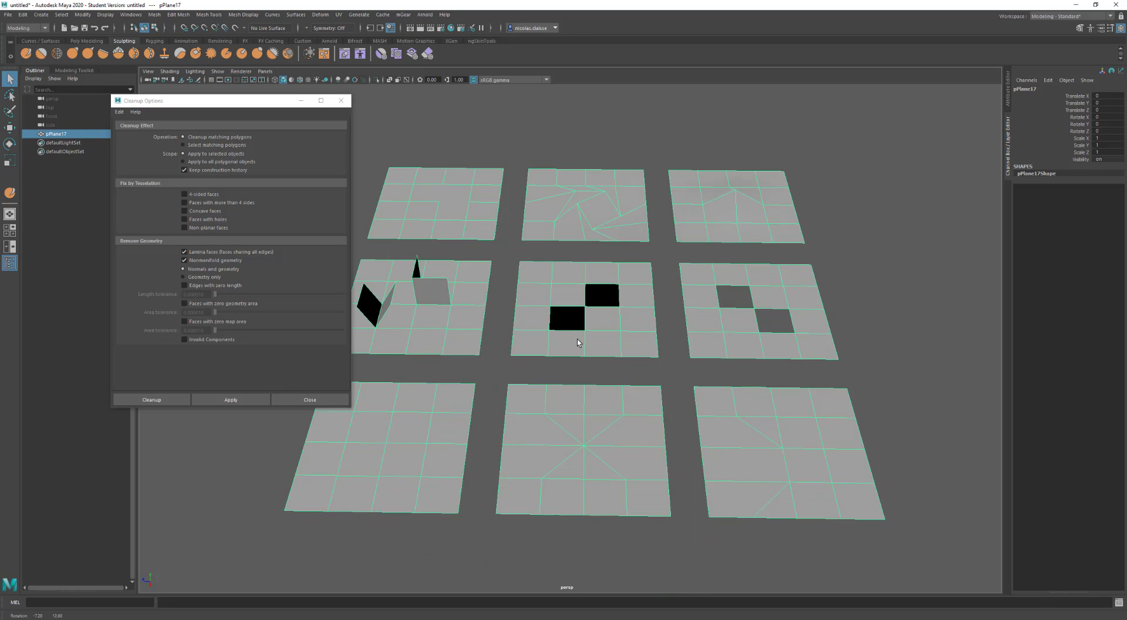
middle_click_drag(578, 339, 628, 335, "alt")
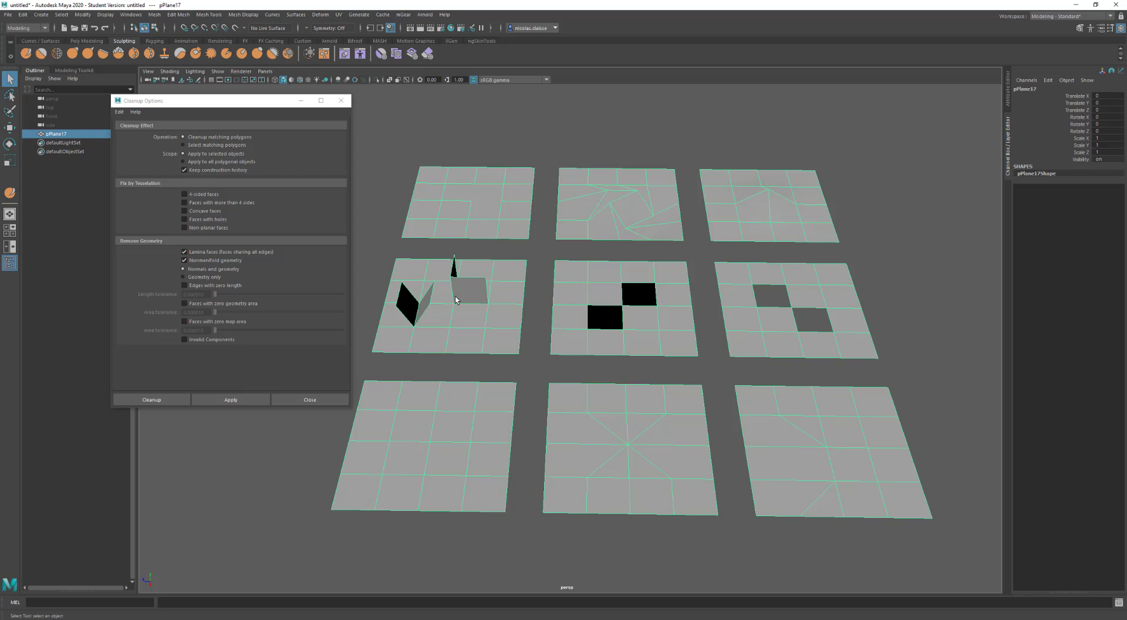
left_click_drag(463, 302, 435, 310, "alt")
middle_click_drag(502, 284, 487, 342, "alt")
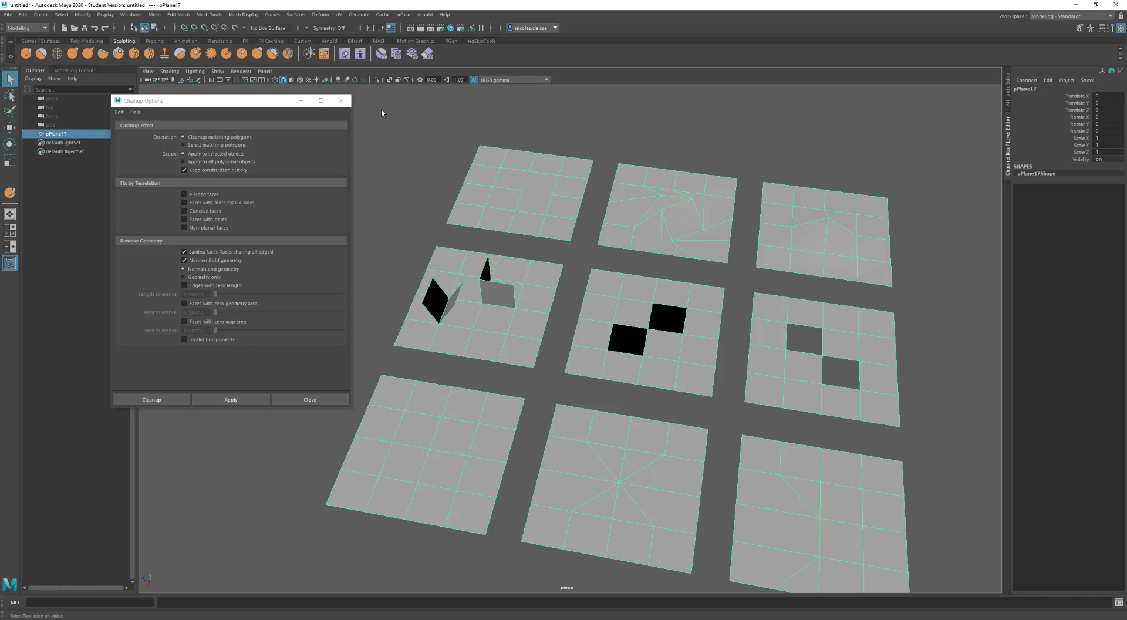
left_click(389, 79)
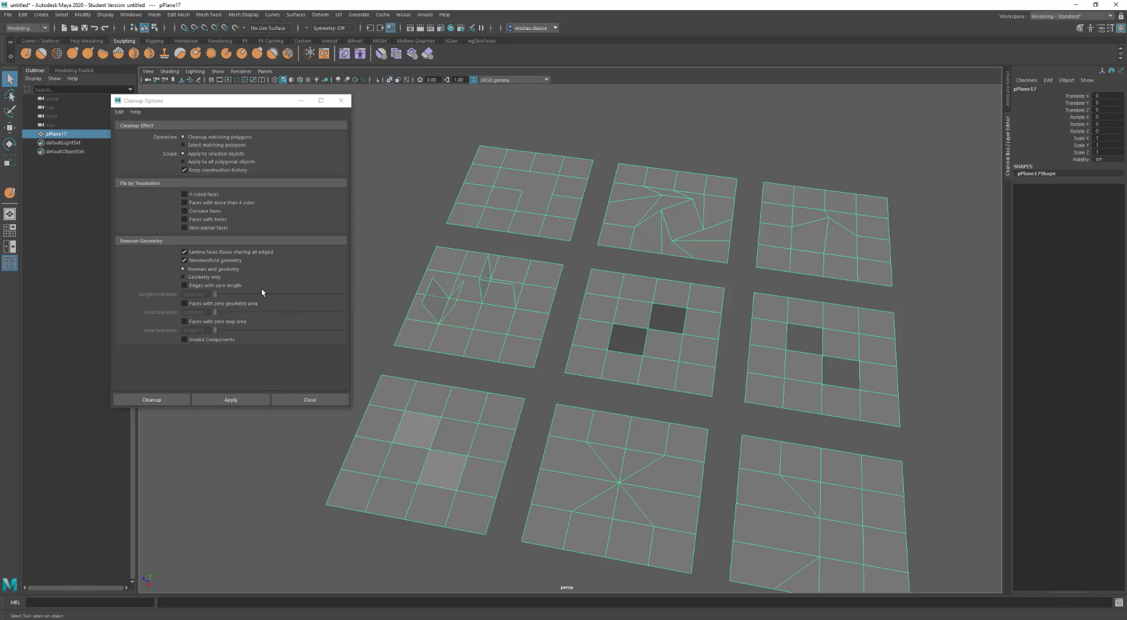
Compare the topology of the planes with smooth mesh preview switched on and off.
middle_click_drag(634, 478, 466, 396, "alt")
scroll(478, 388, "up", 3)
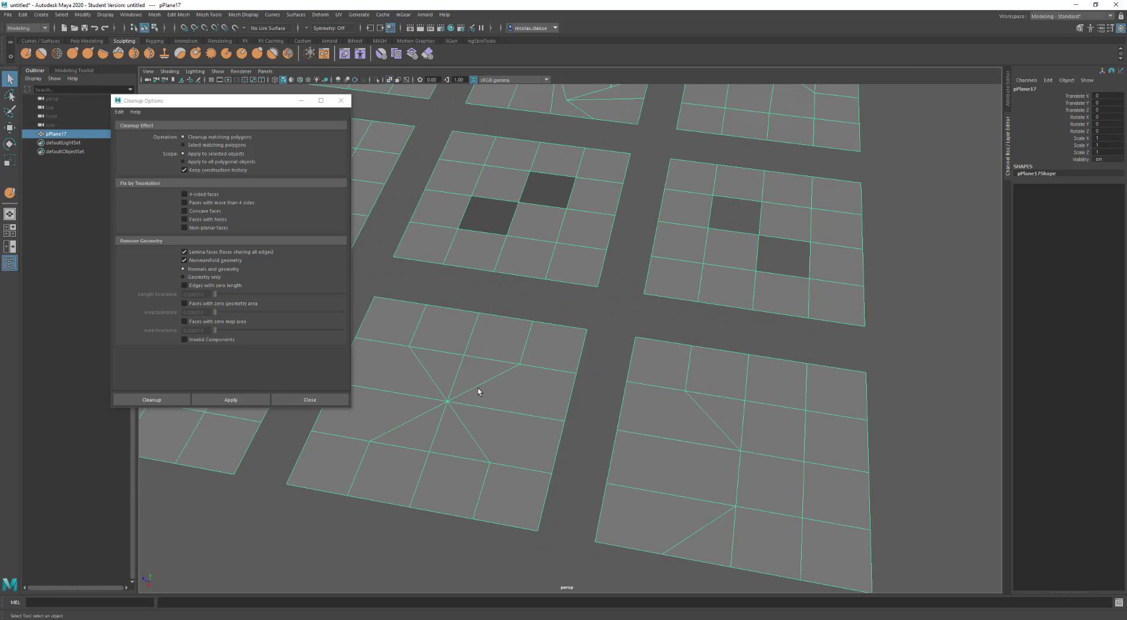
key("3")
key("1")
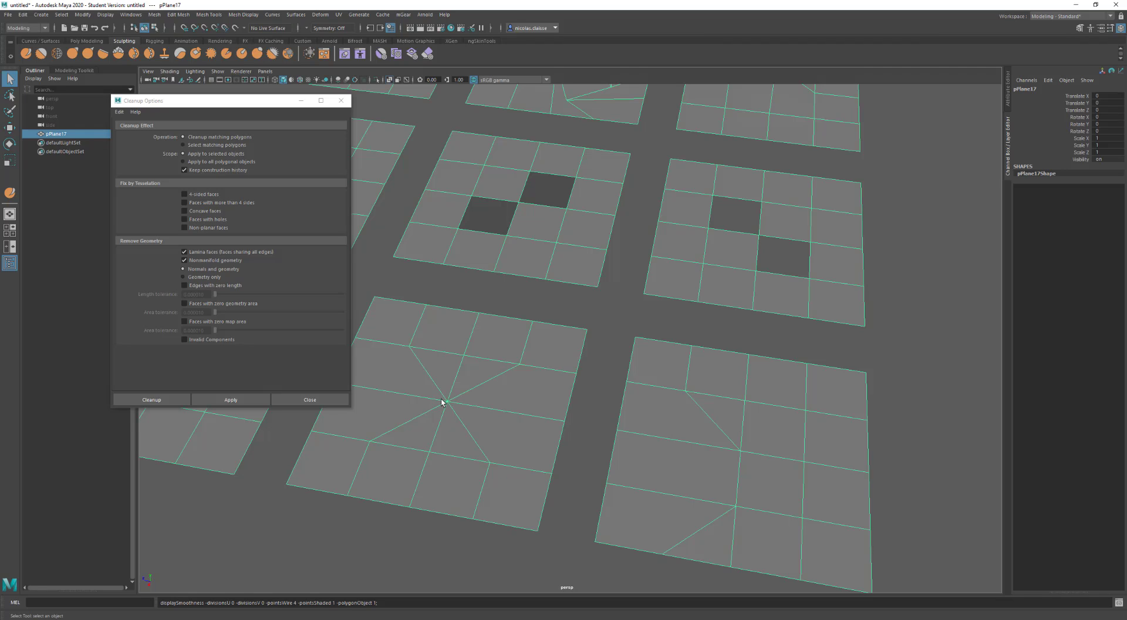
key("3")
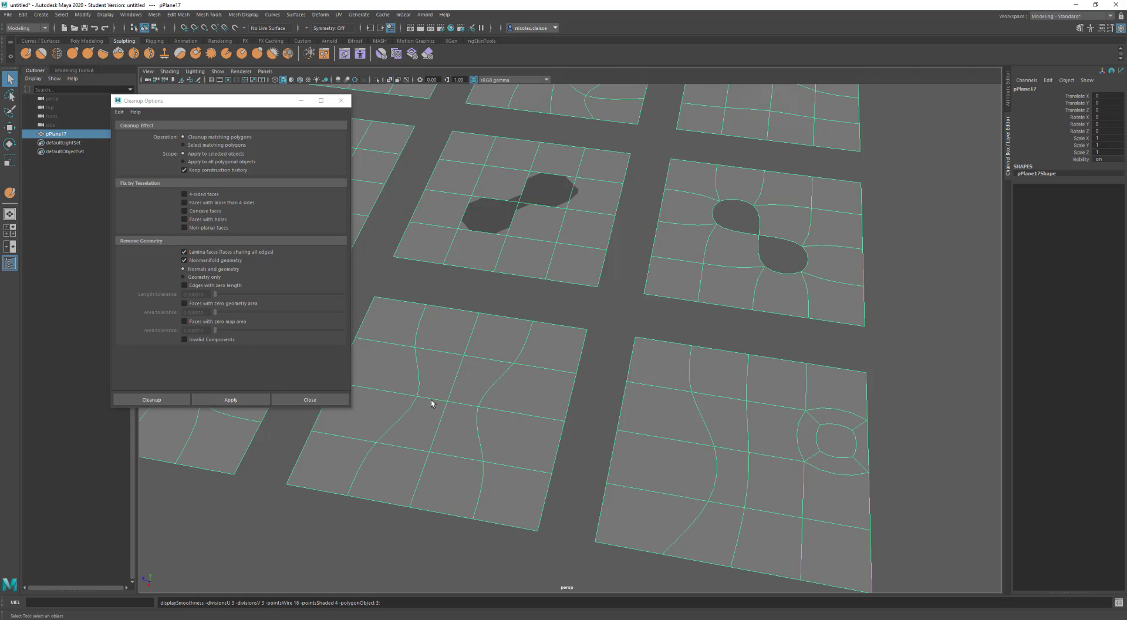
key("1")
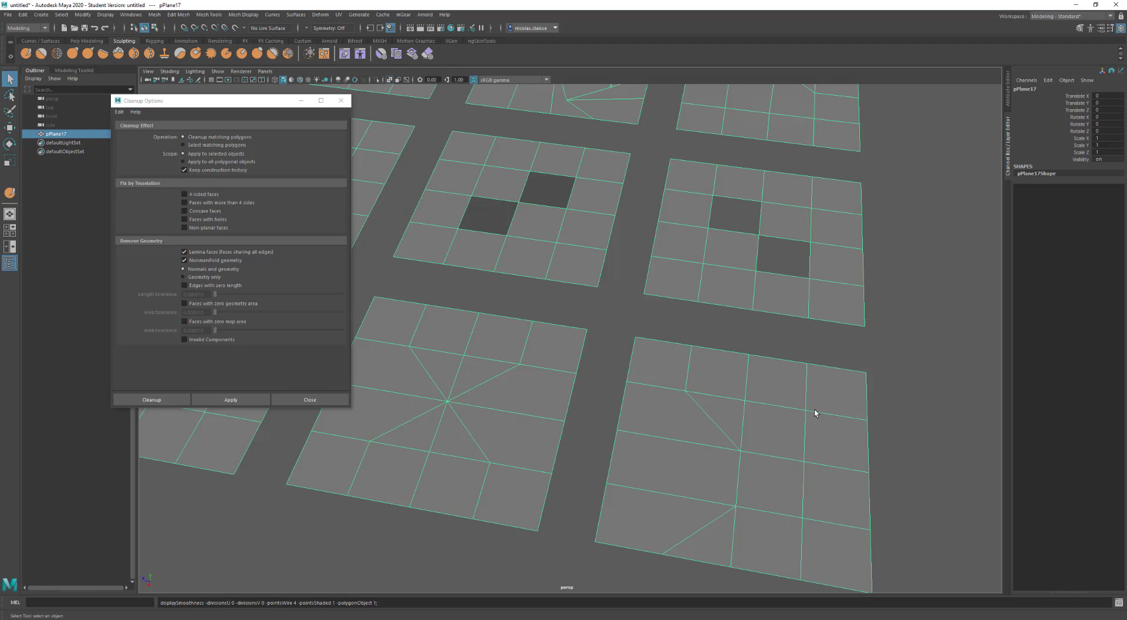
key("3")
key("3")
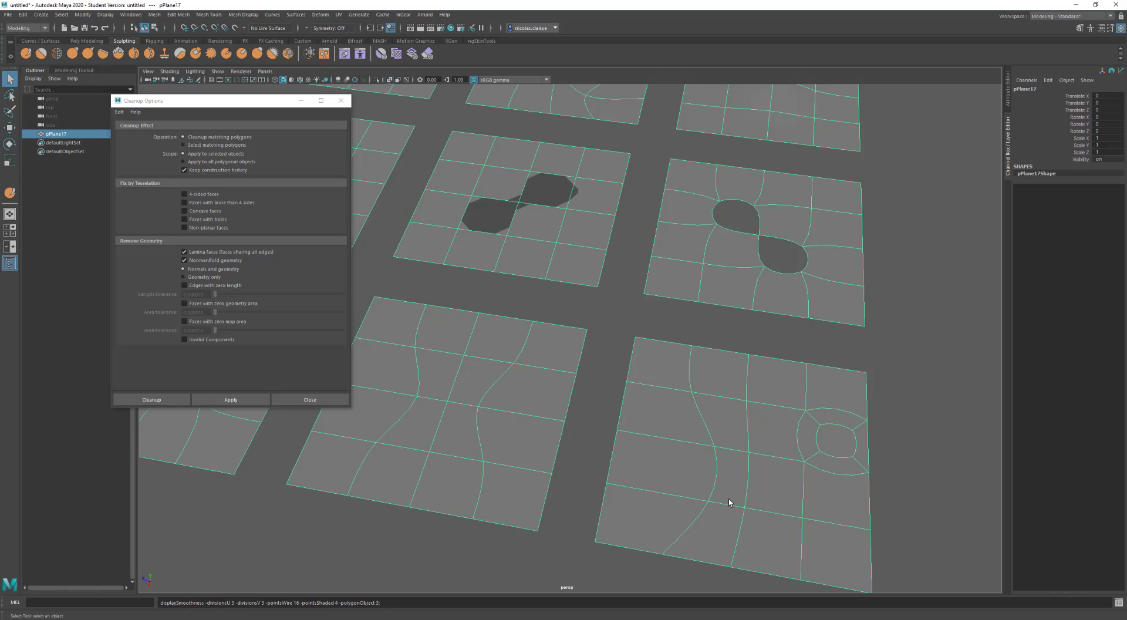
key("1")
Apply Cleanup as Select matching polygons, adding checks for faces over four sides, concave, holed and non-planar faces, zero-length edges, and zero geometry and map area.
scroll(650, 447, "down", 5)
scroll(592, 380, "up", 2)
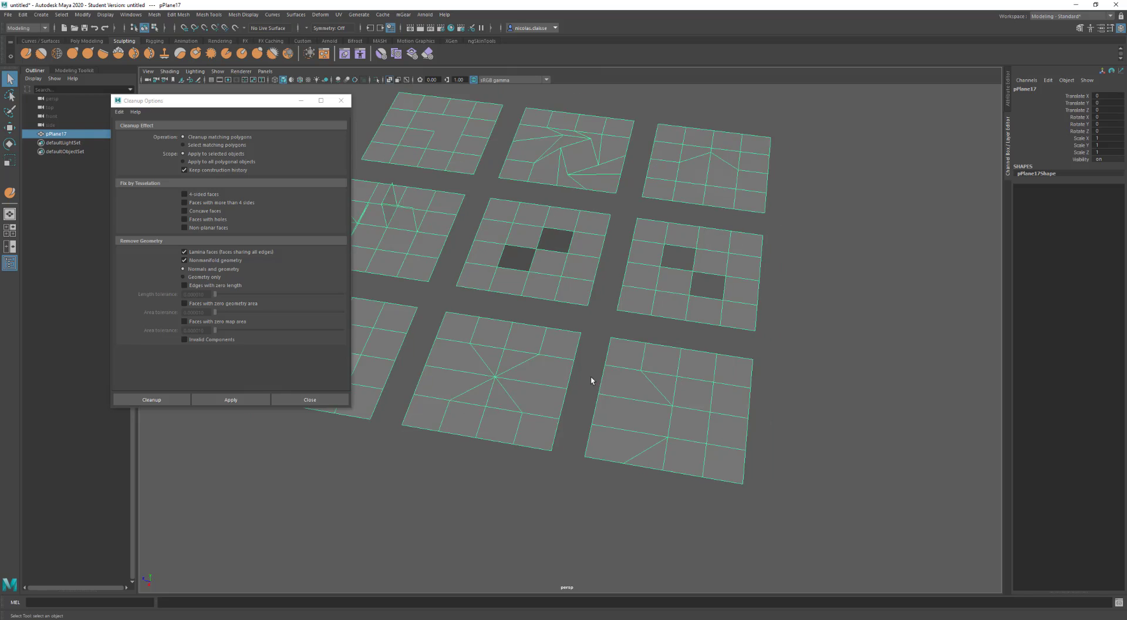
left_click_drag(591, 380, 673, 443, "alt")
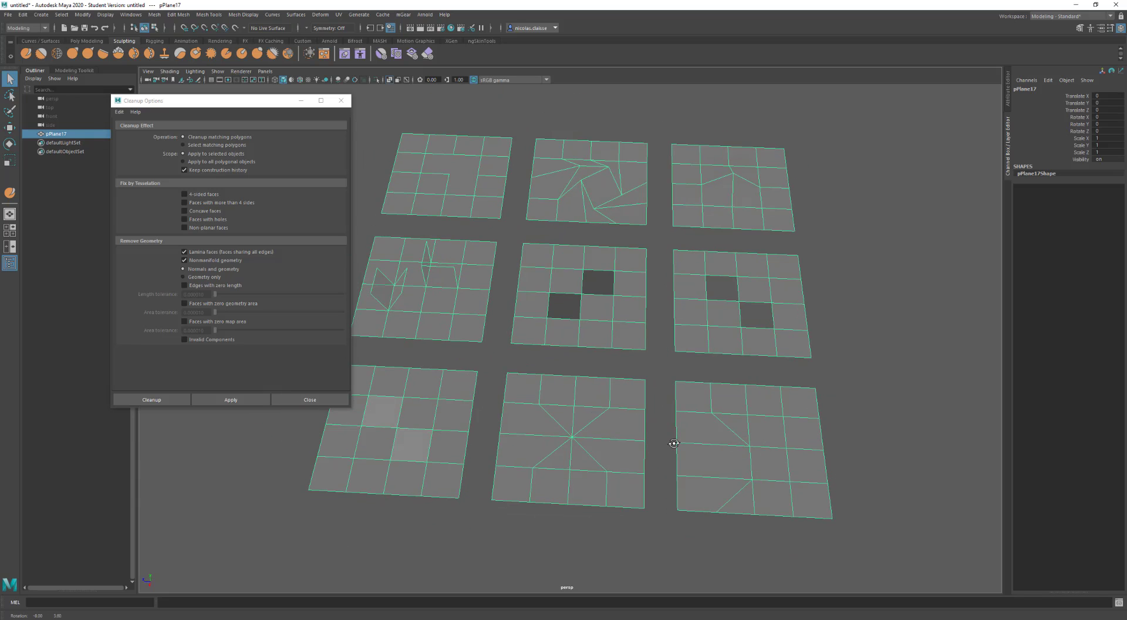
middle_click_drag(673, 443, 730, 446, "alt")
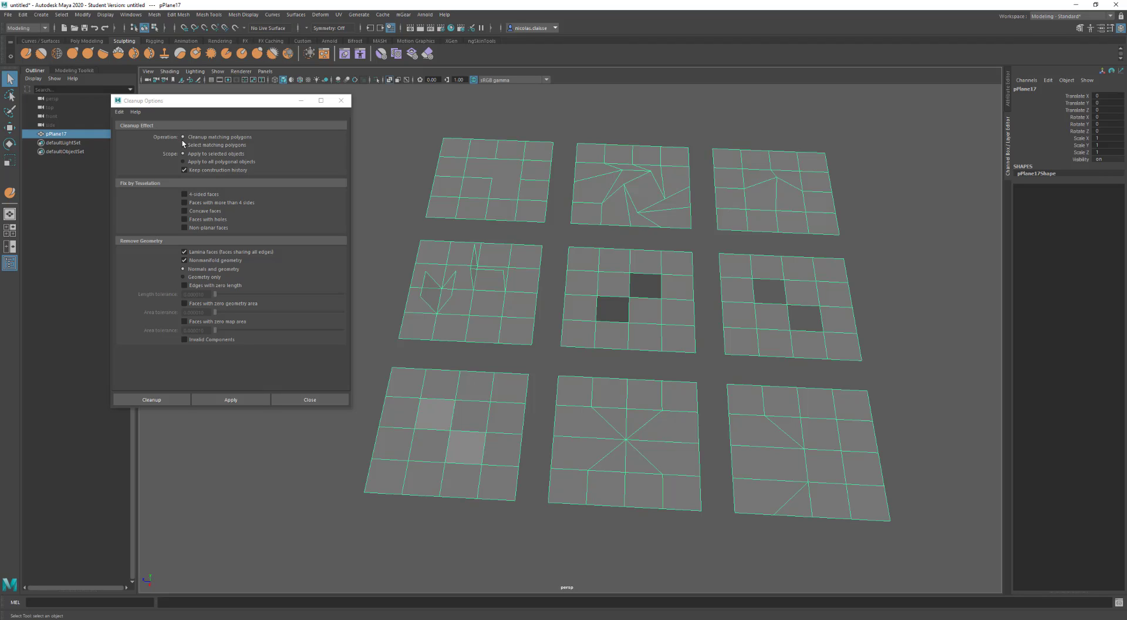
left_click(195, 146)
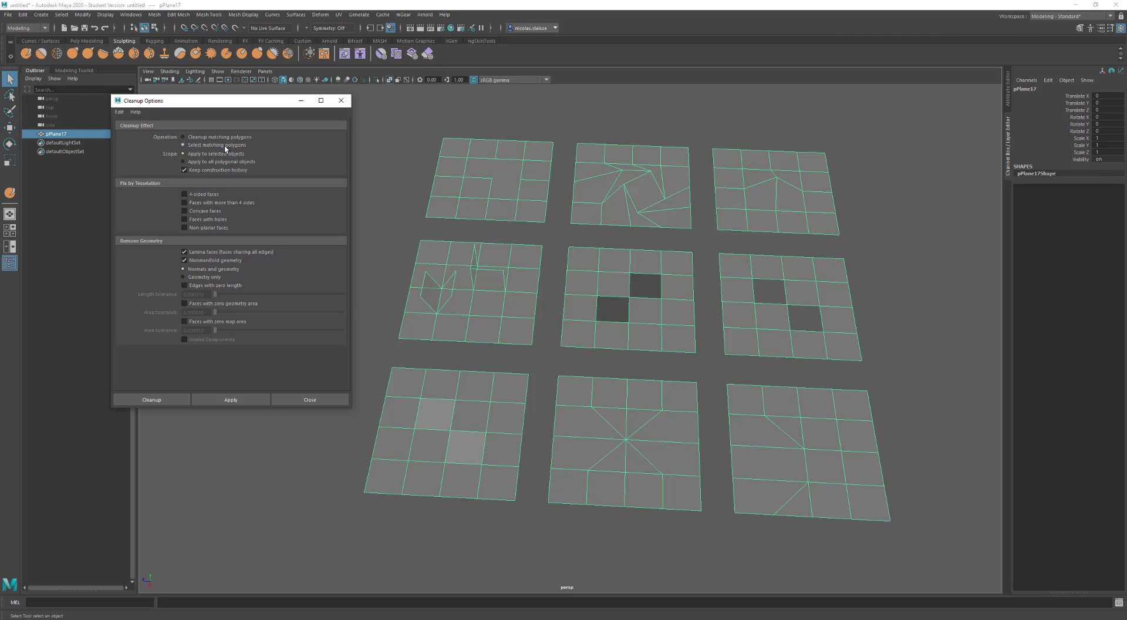
left_click(210, 228)
left_click(201, 286)
left_click(200, 304)
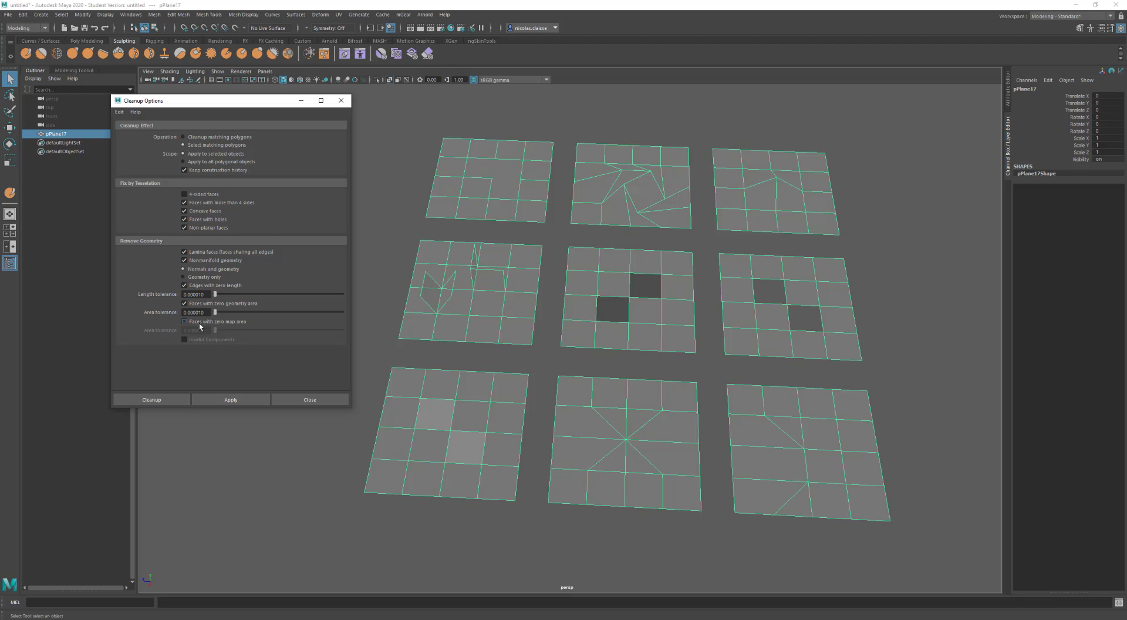
left_click(200, 322)
left_click(241, 400)
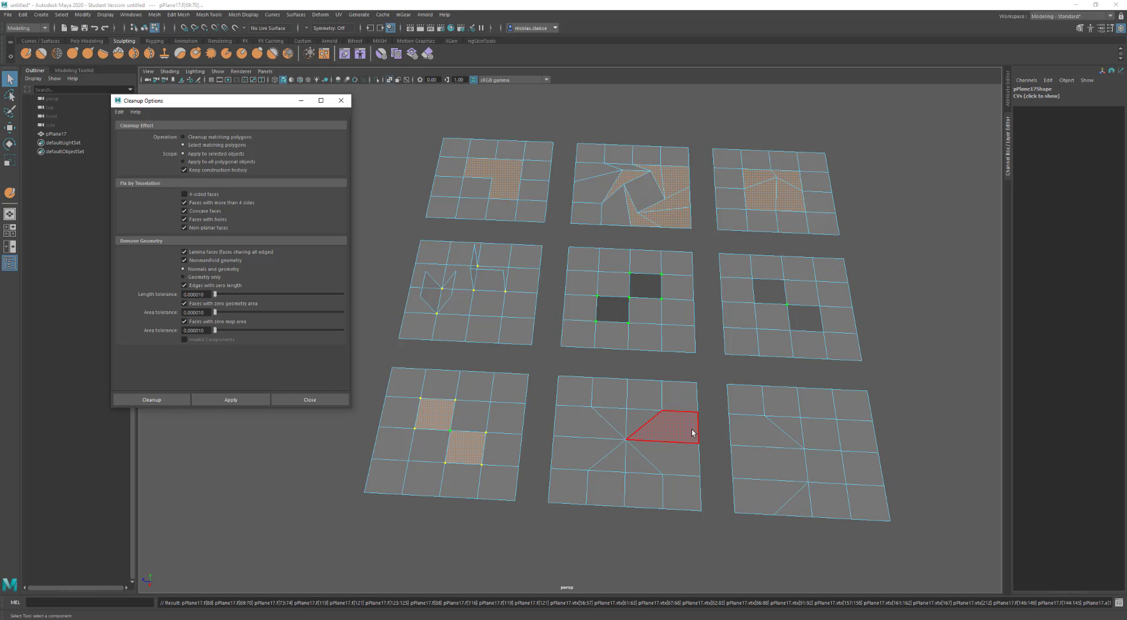
Apply Cleanup to pPlane17 with Cleanup matching polygons and the nonmanifold option set to Geometry only.
key("3")
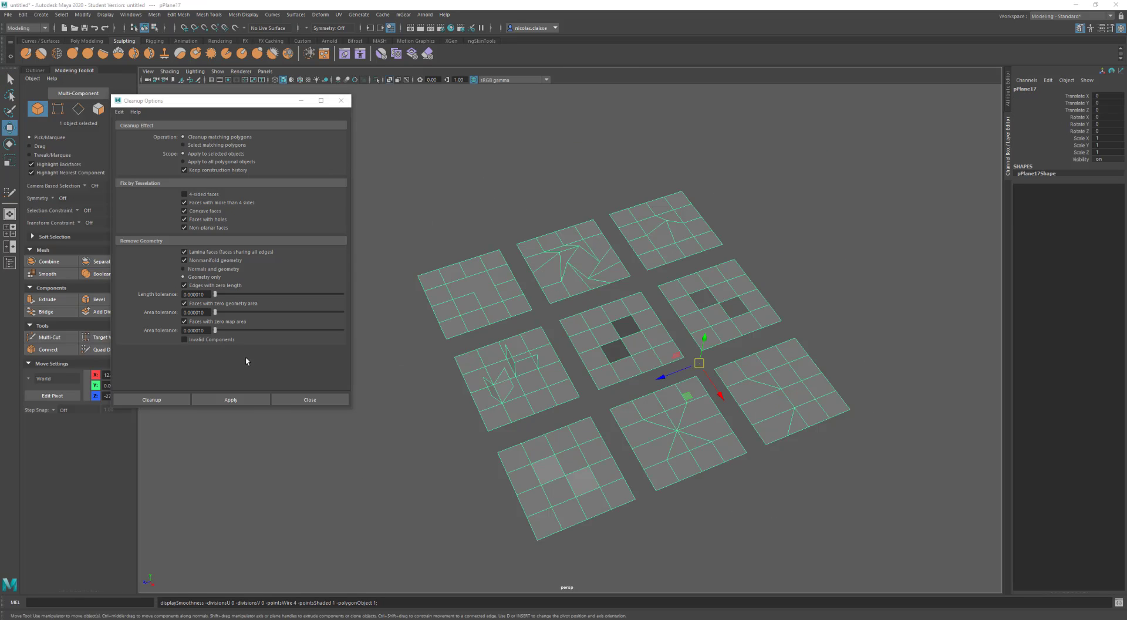
left_click(231, 400)
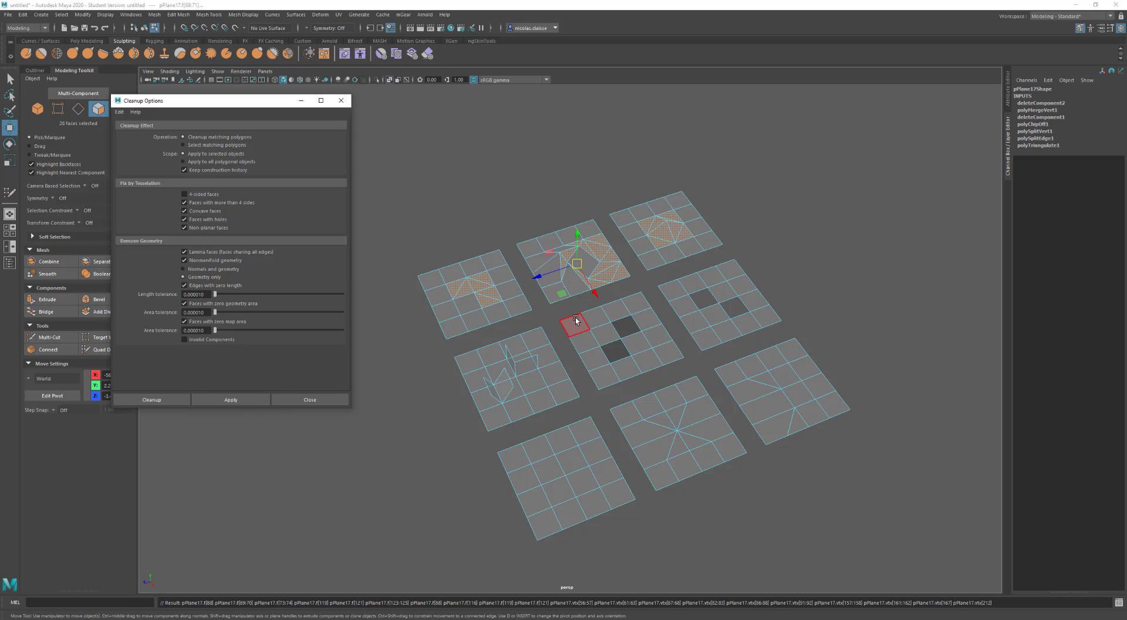
Turn on smooth mesh preview, return pPlane17 to object mode, and apply Cleanup to it again.
key("3")
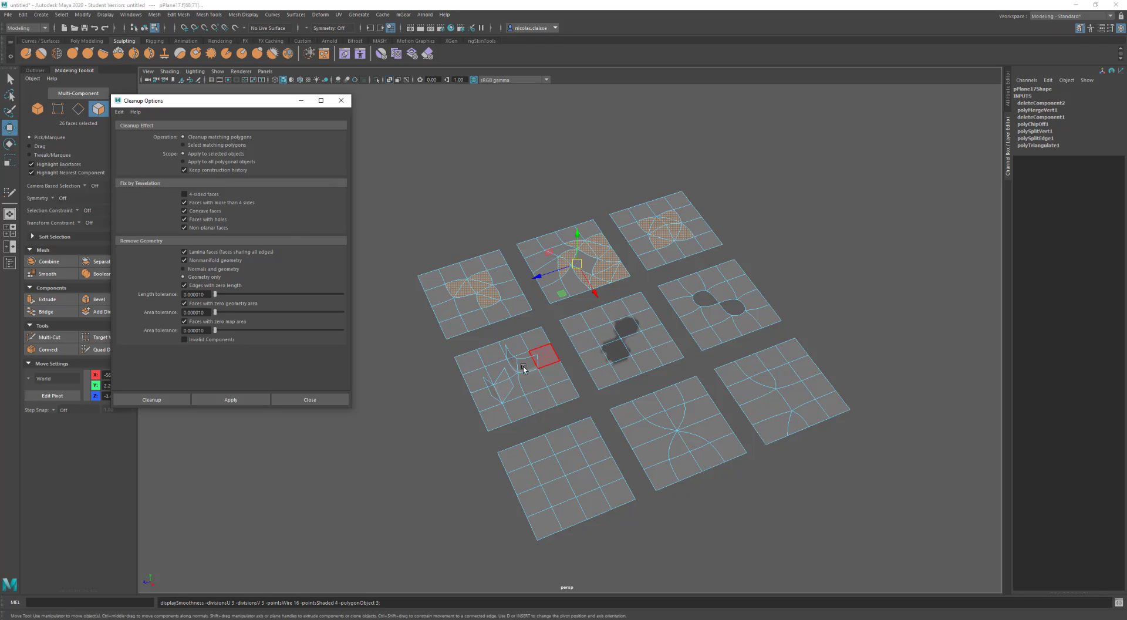
key("F8")
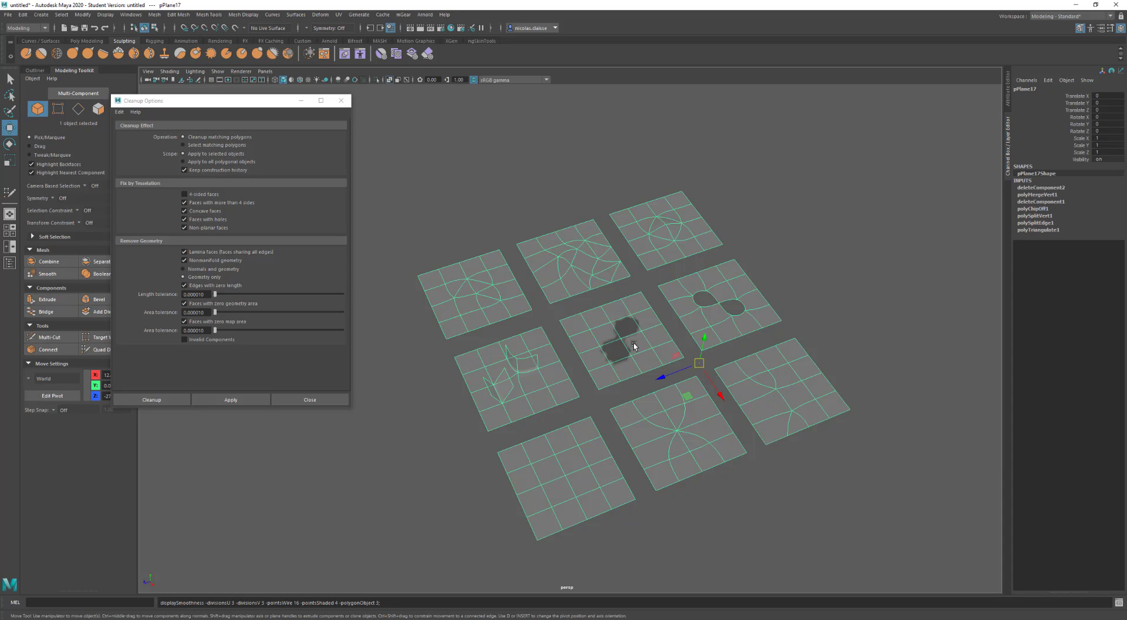
left_click(231, 400)
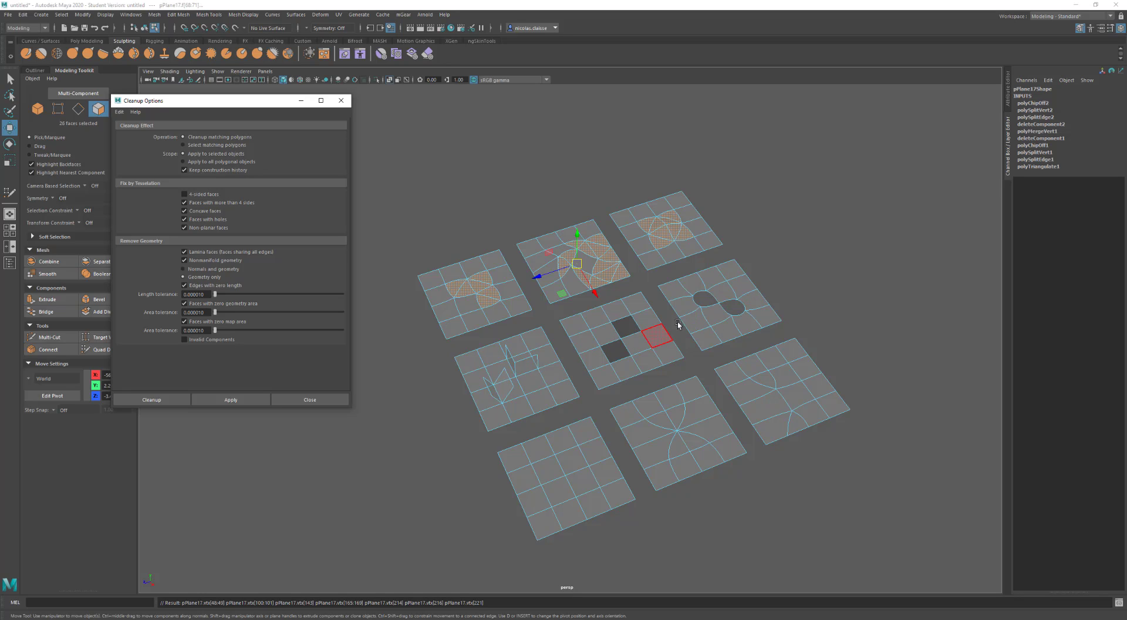
Move one face on each of three pPlane17 patches, including the two with square holes, to check how the cleaned geometry is connected.
left_click(621, 352)
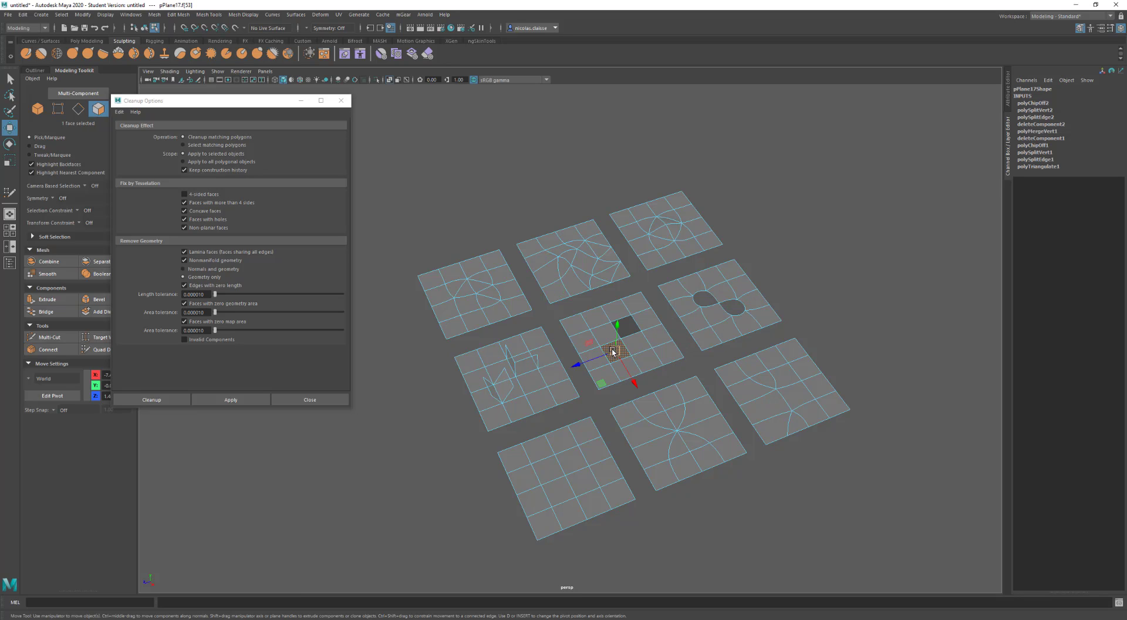
mouse_move(613, 350)
left_mouse_down()
mouse_move(624, 330)
mouse_move(557, 326)
mouse_move(587, 363)
mouse_move(597, 313)
mouse_move(645, 296)
mouse_move(623, 321)
mouse_move(643, 347)
mouse_move(624, 343)
left_mouse_up()
left_click(633, 346)
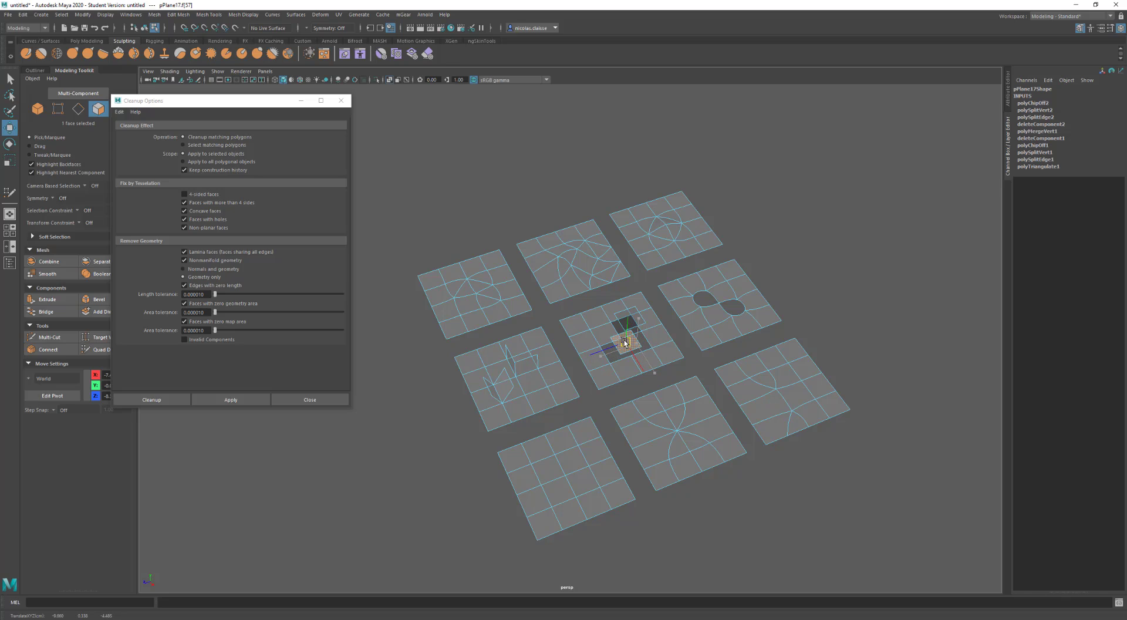
left_click(714, 317)
left_click_drag(714, 317, 712, 319)
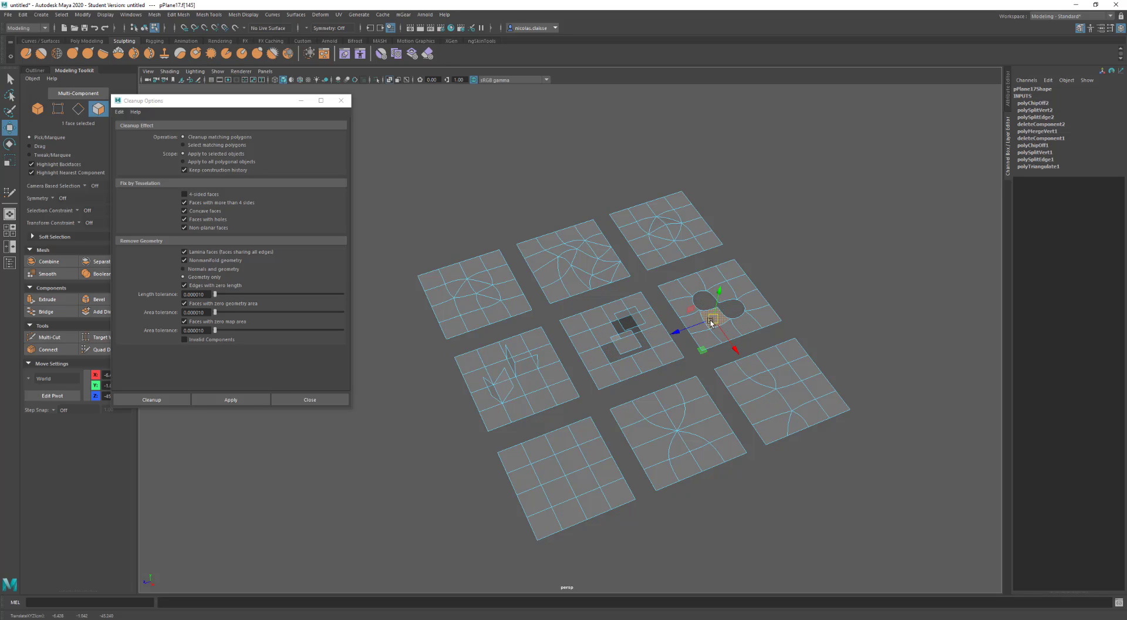
left_click(504, 385)
left_click_drag(504, 386, 515, 385)
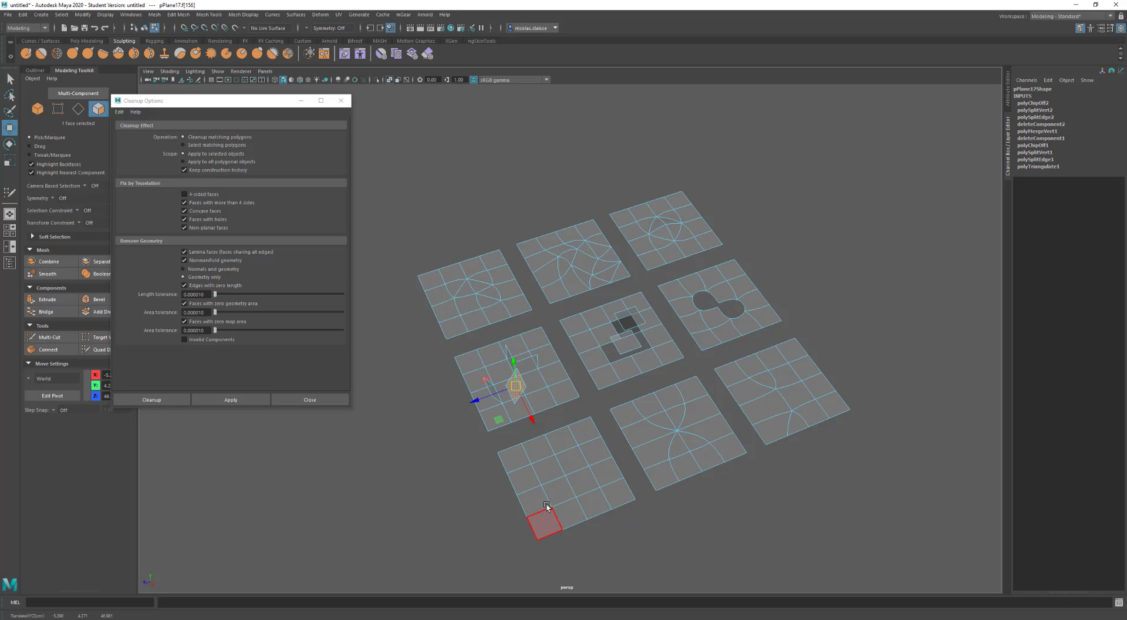
left_click(549, 466)
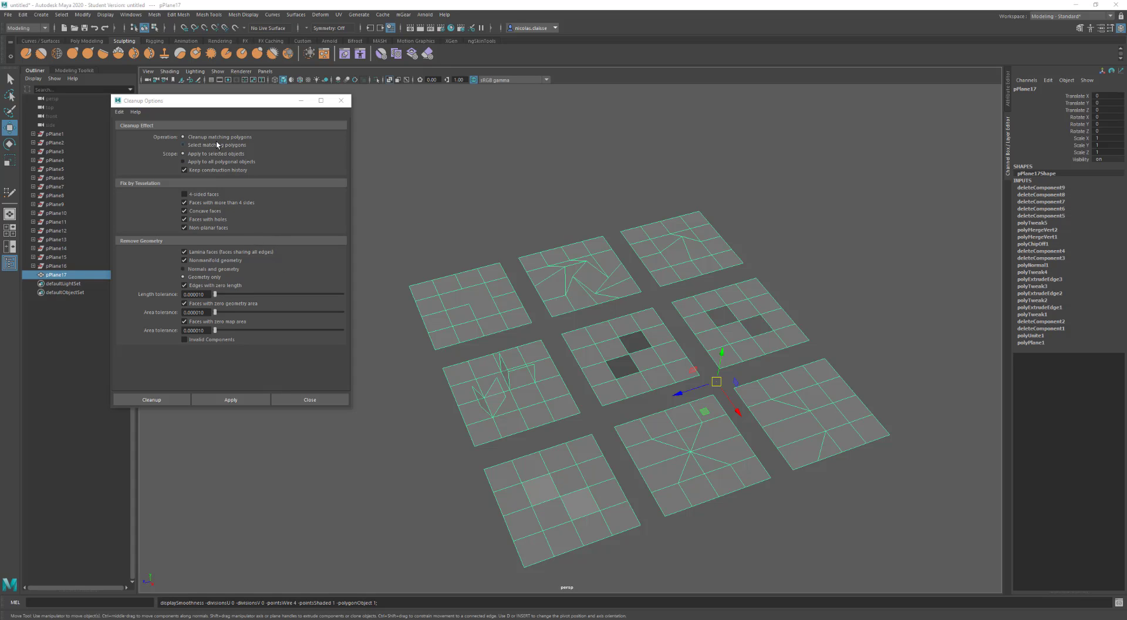
Apply Cleanup to the original pPlane17 as Select matching polygons and isolate the resulting selection in the viewport.
left_click(216, 146)
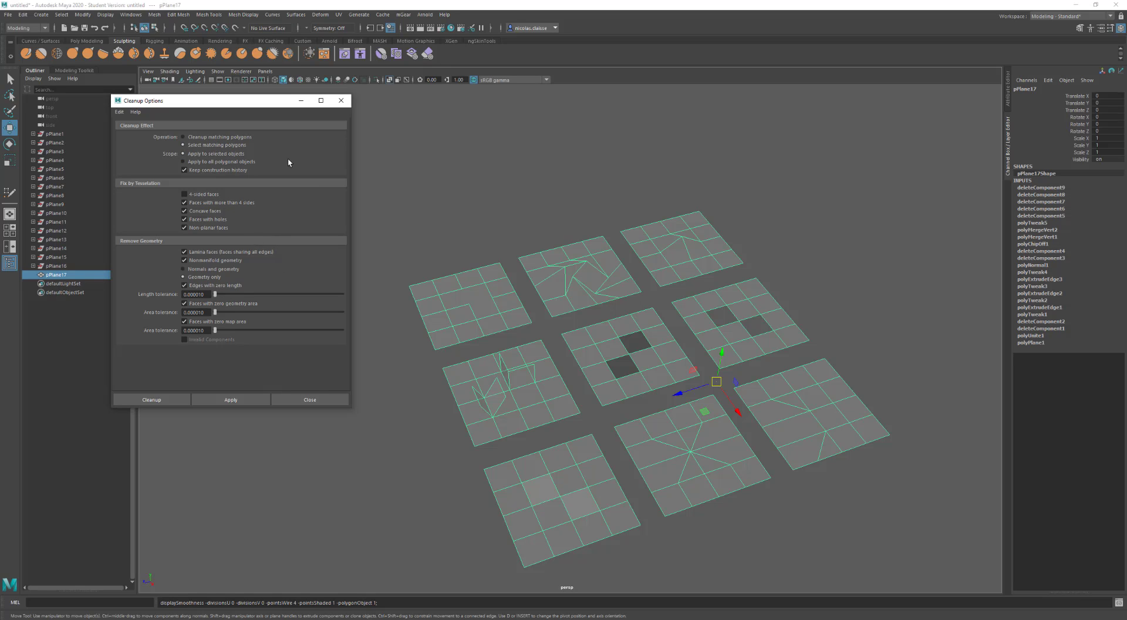
left_click(230, 400)
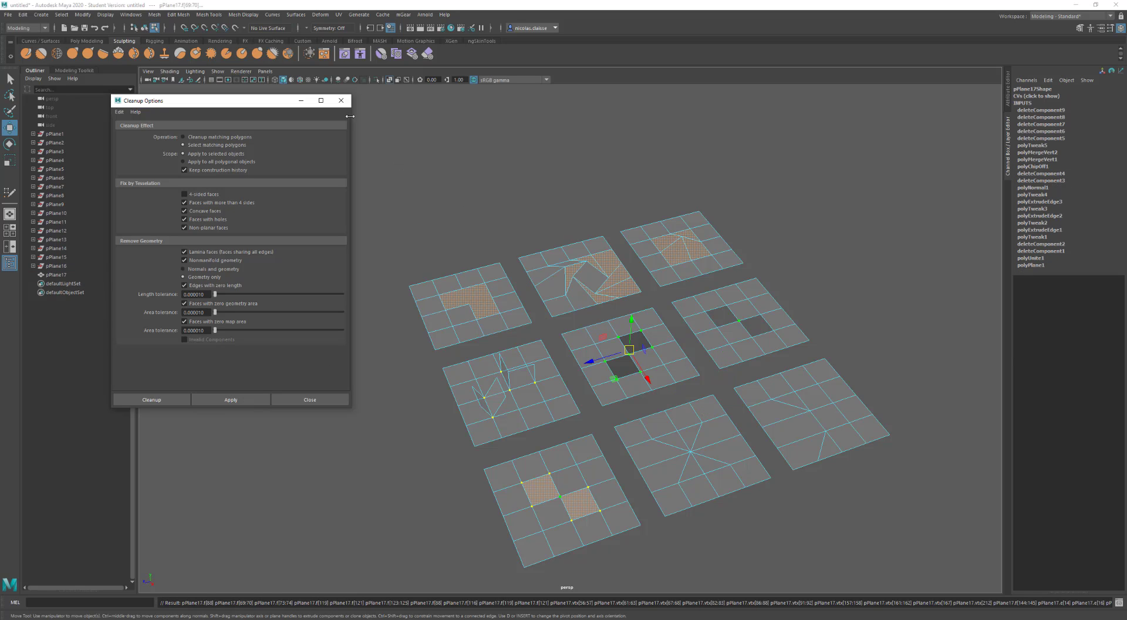
left_click(378, 81)
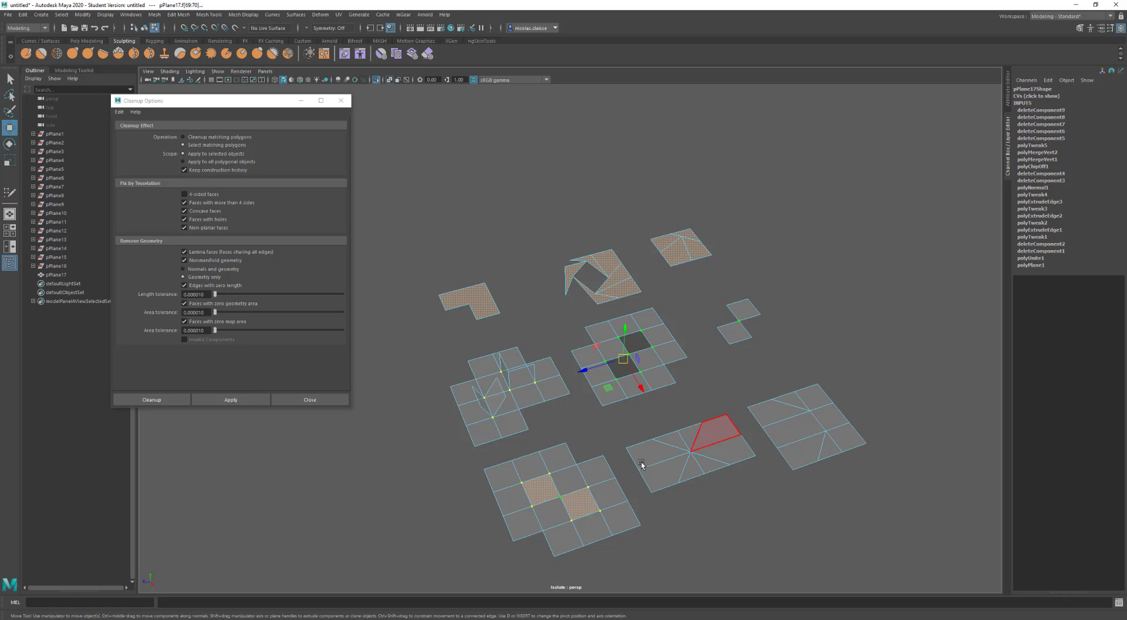
Compare the isolated problem geometry with smooth mesh preview on and off, examining each patch from above.
key("3")
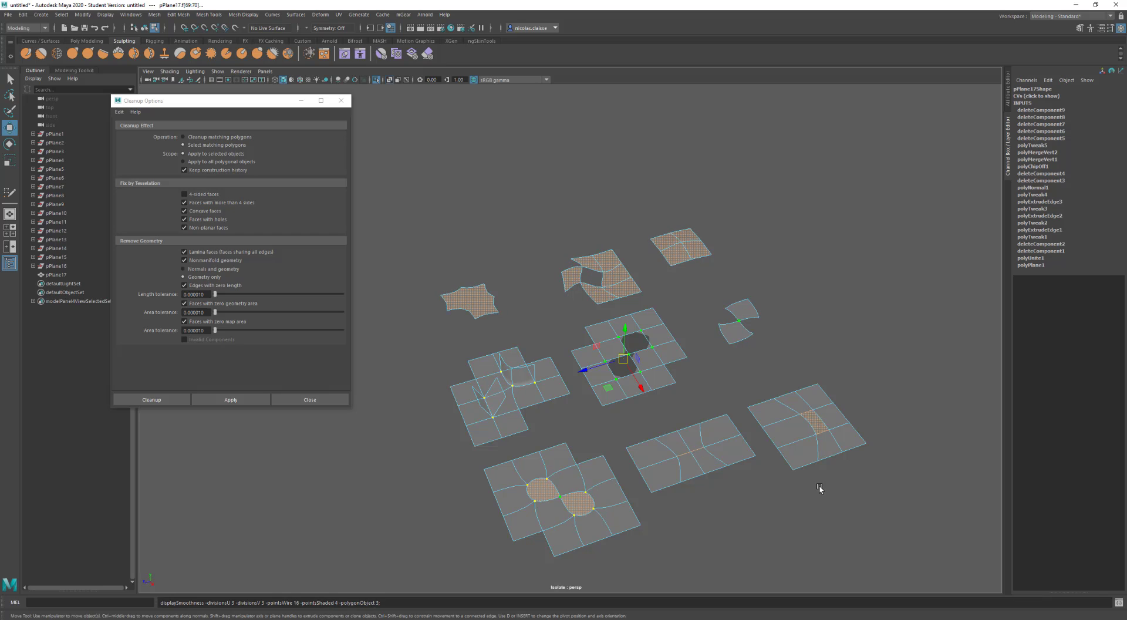
key("1")
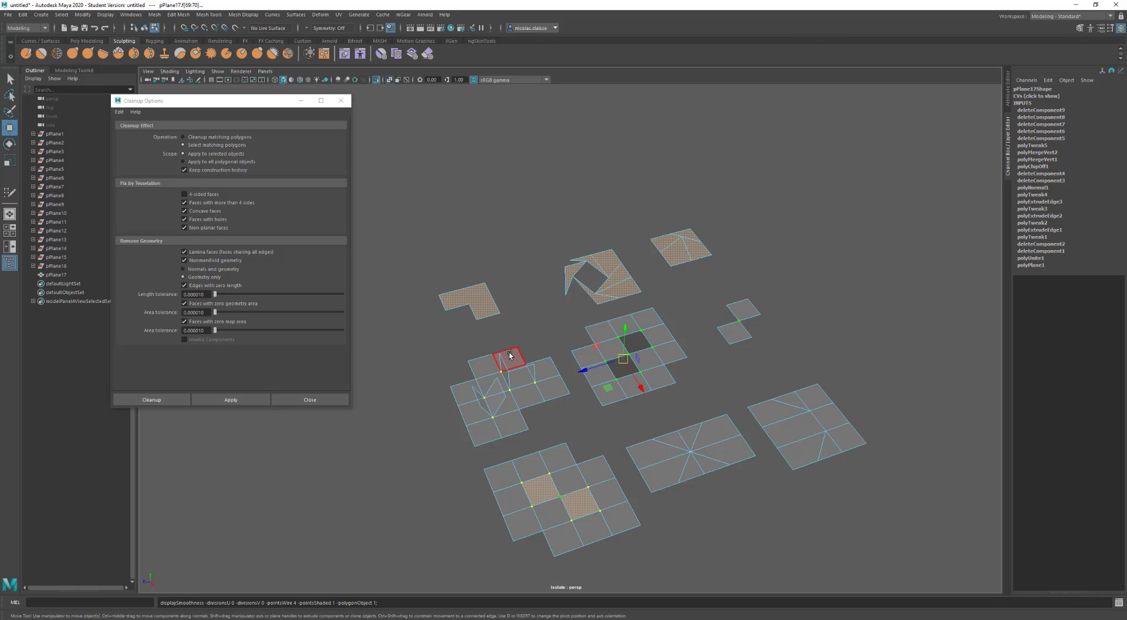
left_click_drag(509, 354, 511, 313, "alt")
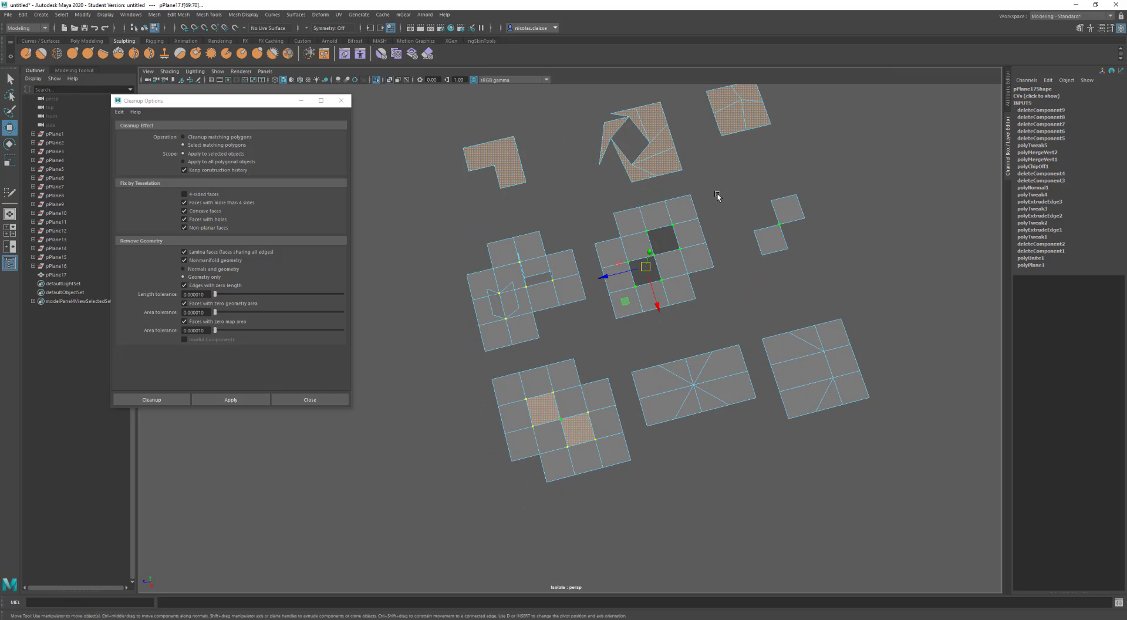
middle_click_drag(716, 196, 710, 256, "alt")
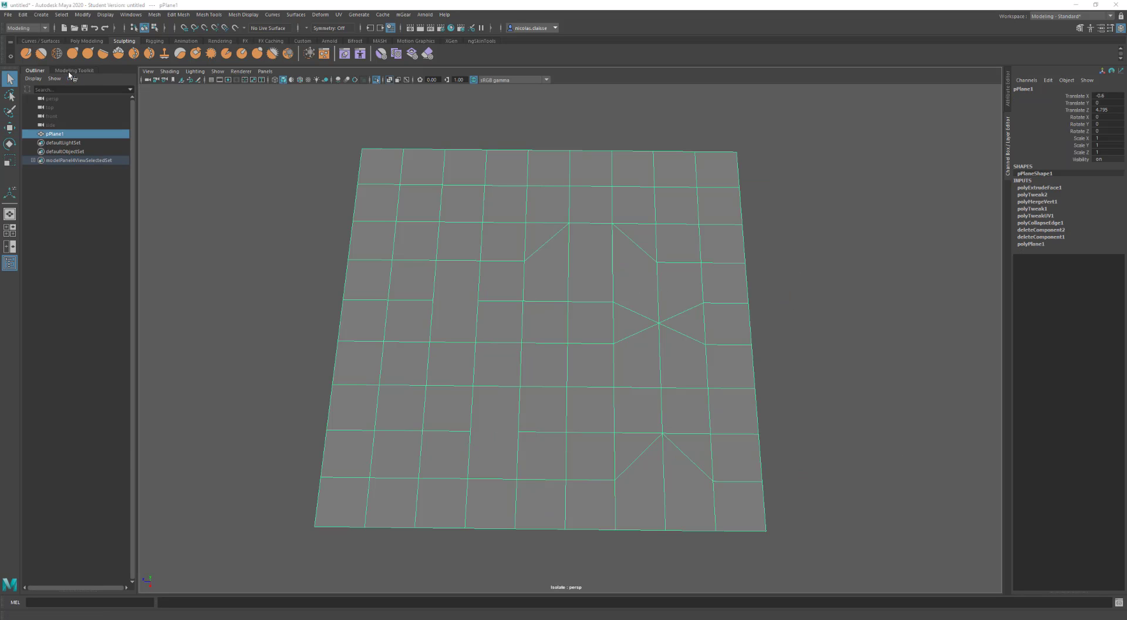
Switch pPlane1 to edge selection mode and open the polygon selection constraints.
left_click(69, 70)
left_click(58, 109)
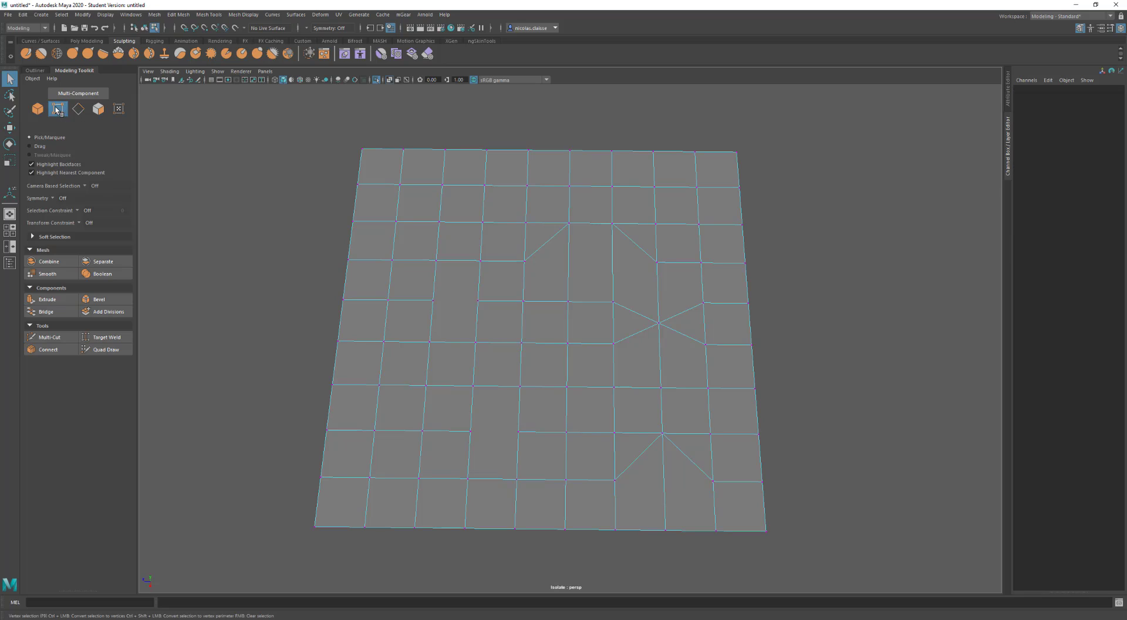
left_click(78, 109)
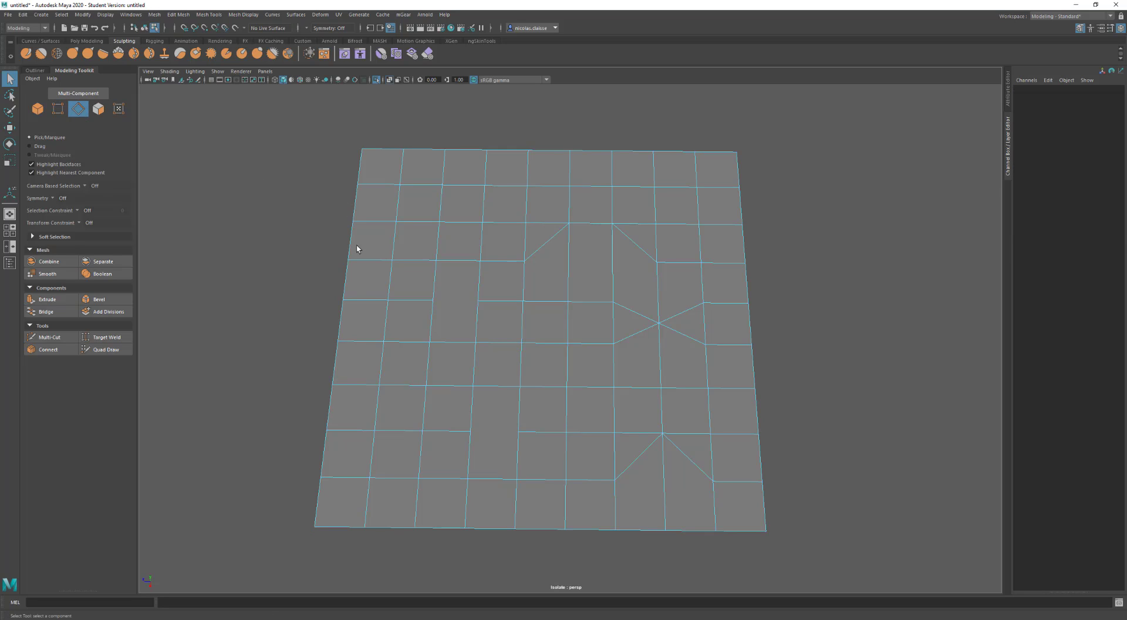
left_click(62, 15)
left_click(62, 15)
left_click(63, 15)
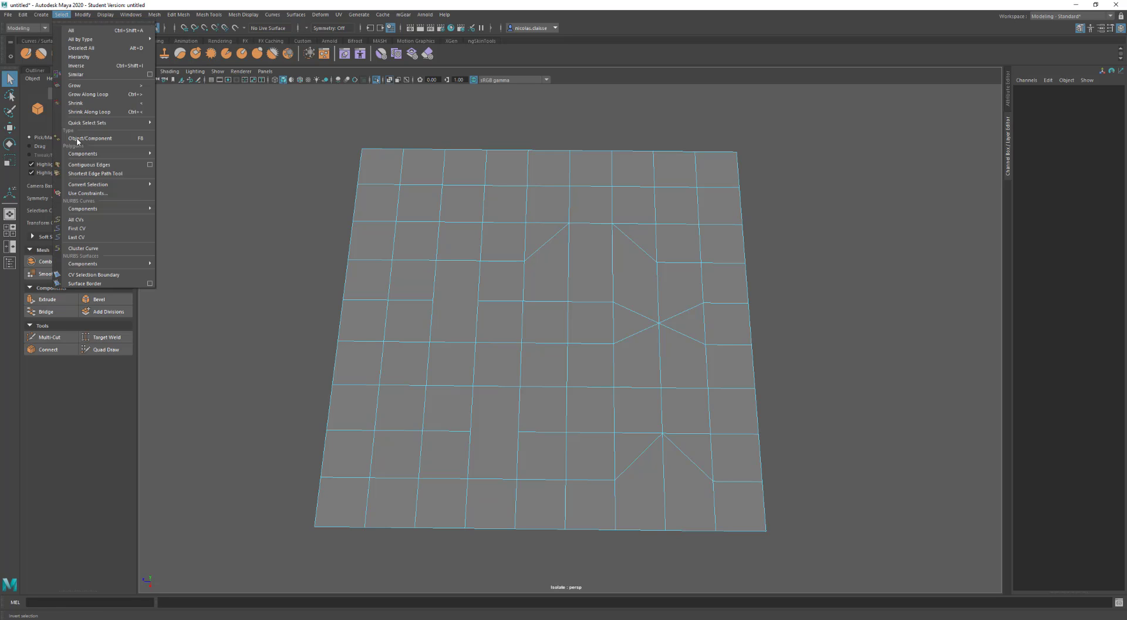
left_click(101, 193)
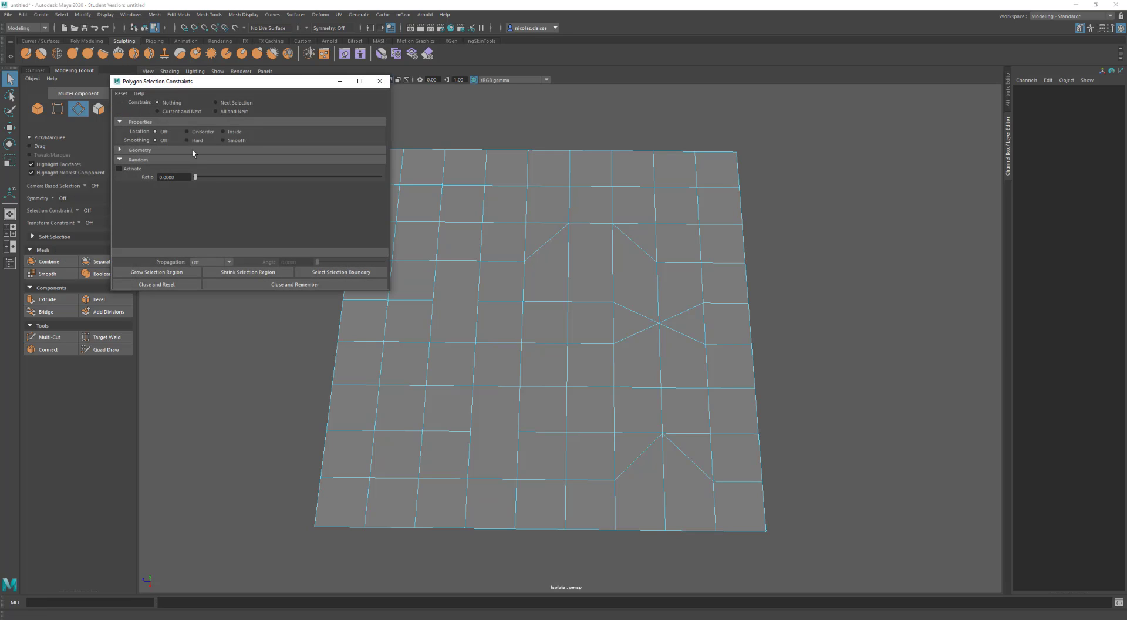
Select the zero-length edges of pPlane1 with the length constraint set to Next Selection, and turn on smooth mesh preview.
left_click(237, 104)
left_click(165, 150)
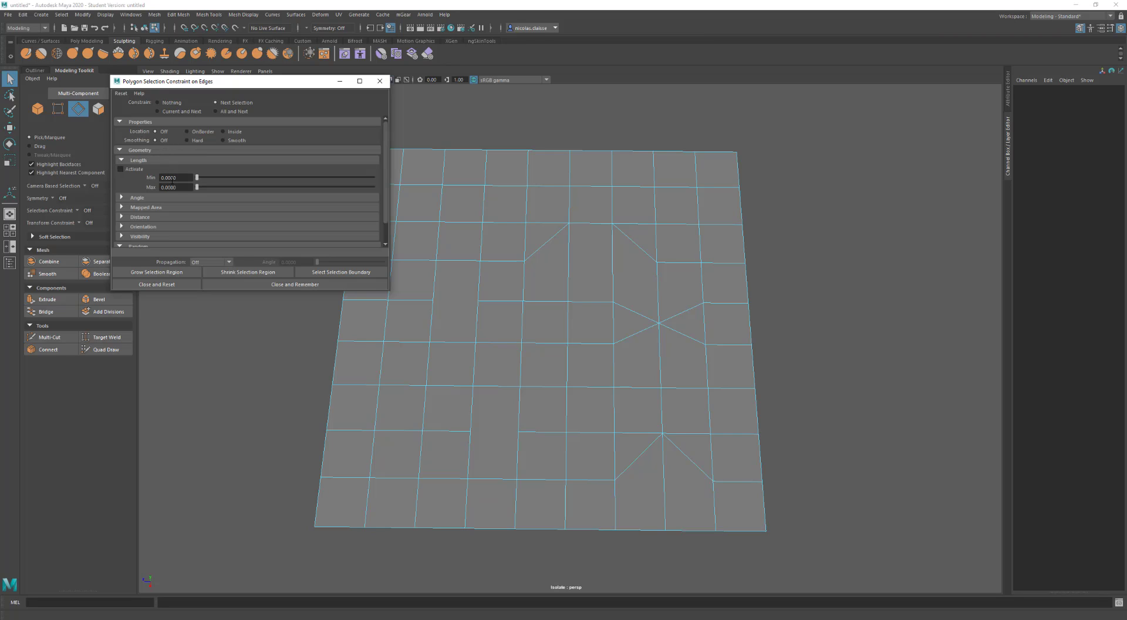
left_click(132, 169)
left_click_drag(849, 587, 415, 199)
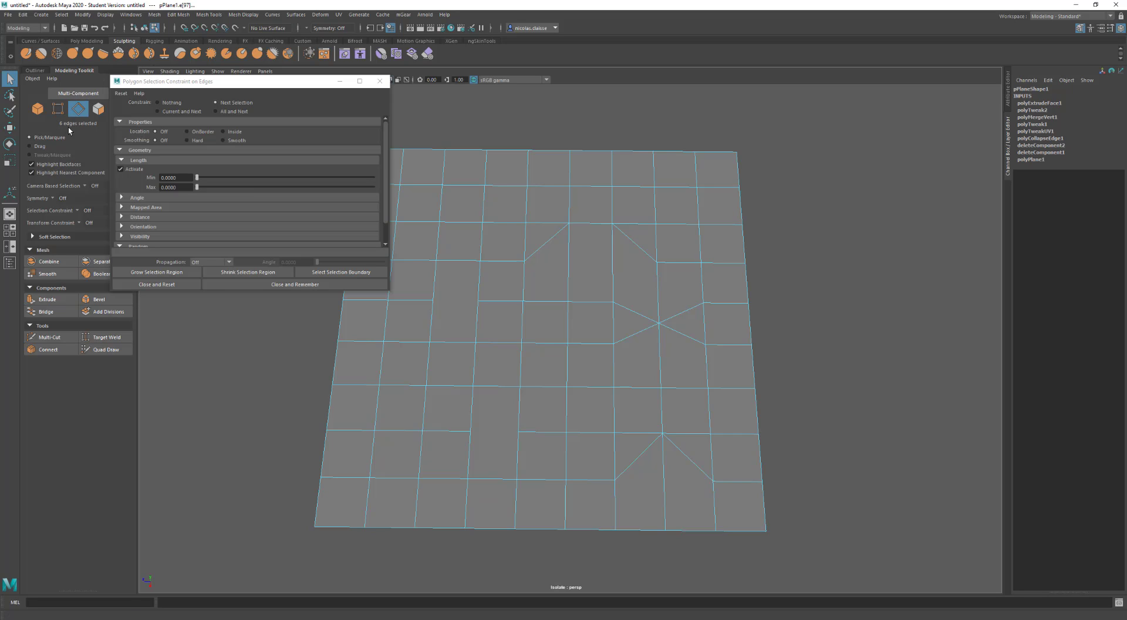
key("3")
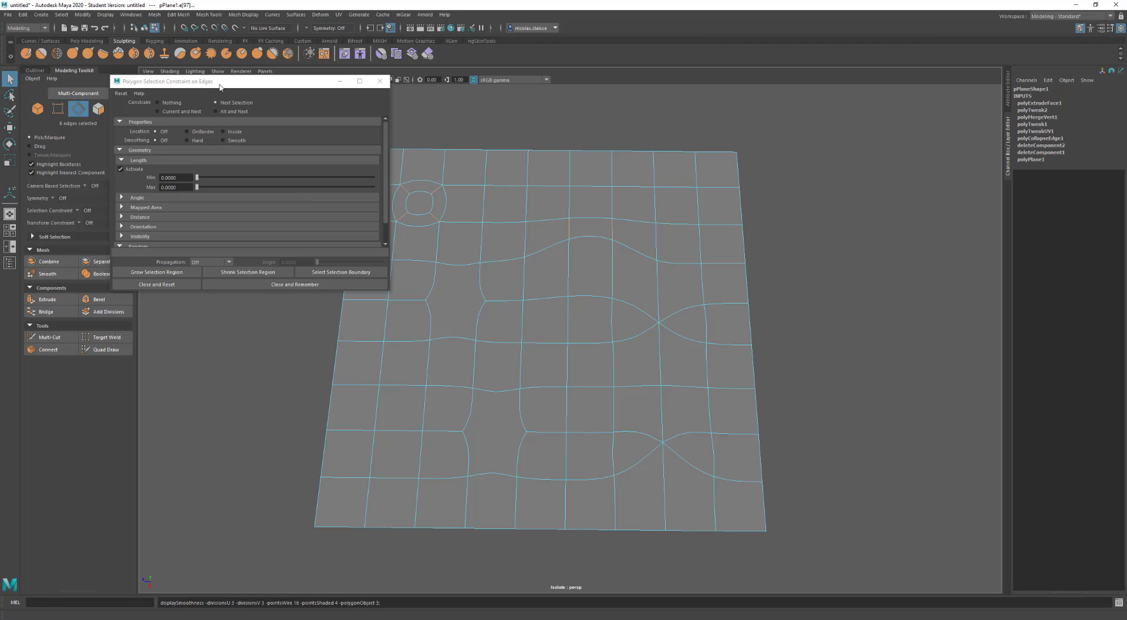
left_click(280, 83)
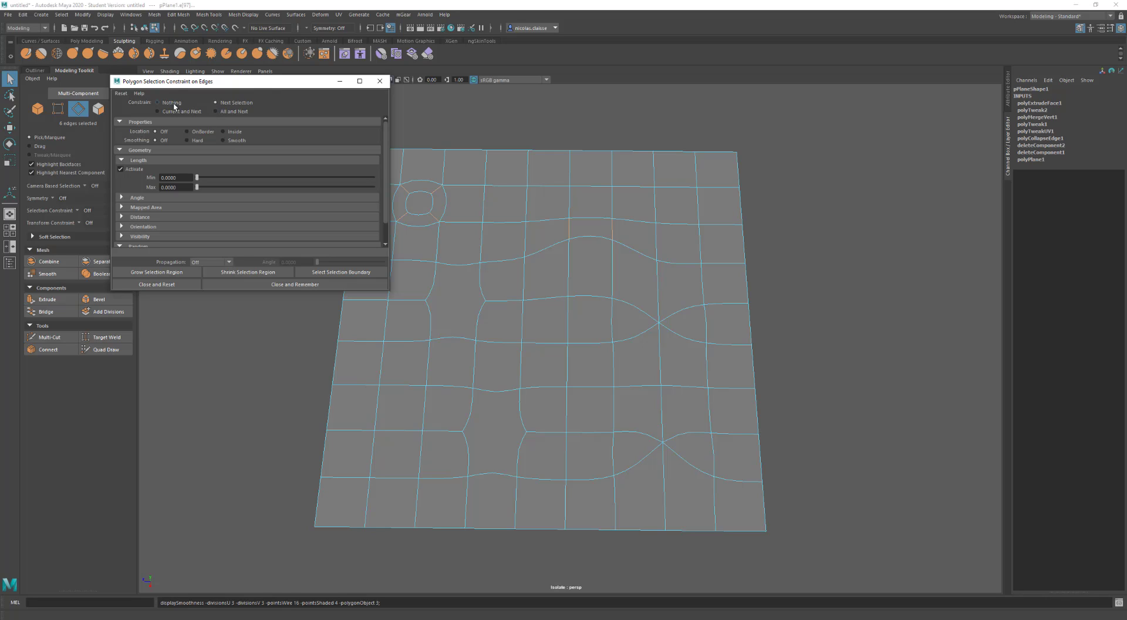
Switch pPlane1 to vertex selection and set the Neighbors constraint's maximum to 10 with the constraint deactivated.
right_click(476, 193)
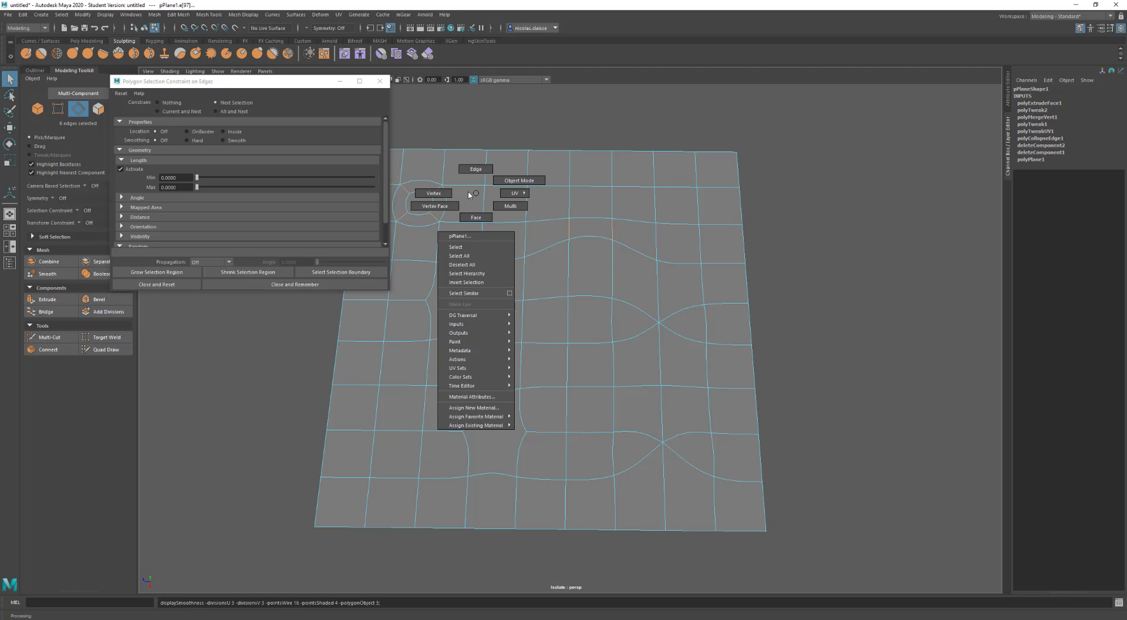
left_click(433, 193)
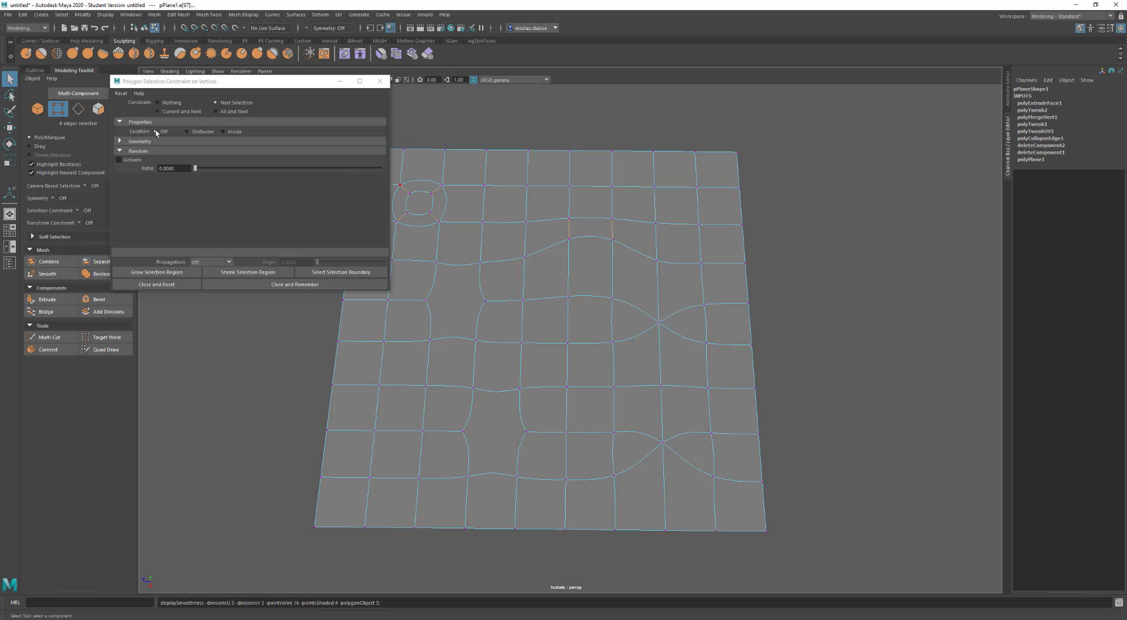
left_click(139, 140)
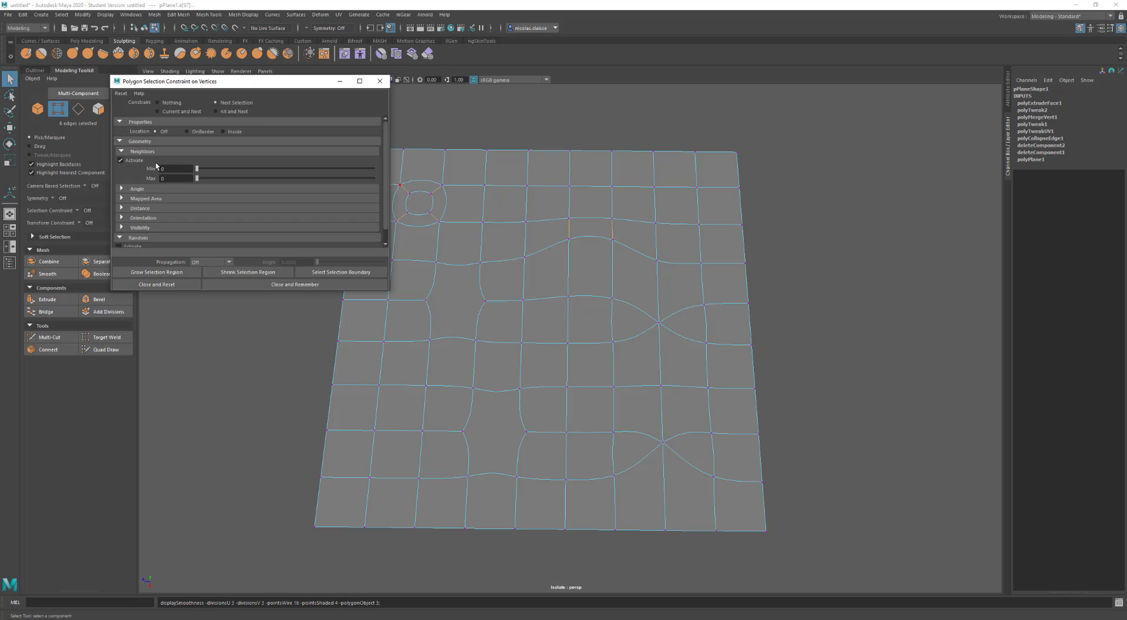
left_click(124, 162)
key("5")
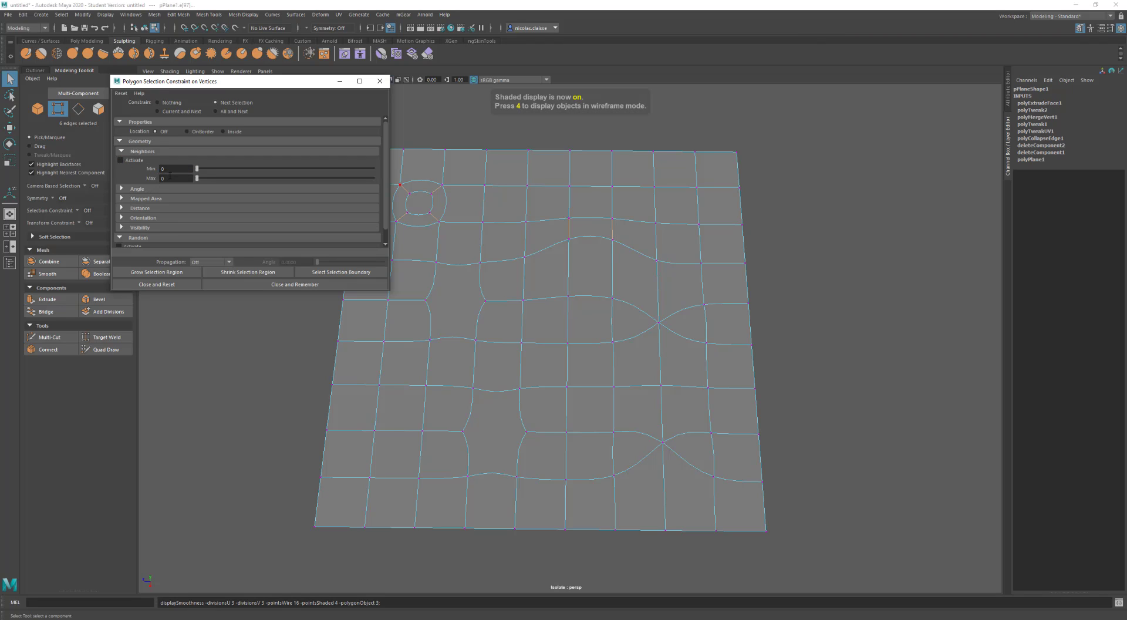
left_click(172, 178)
type("10")
key("Return")
left_click(168, 169)
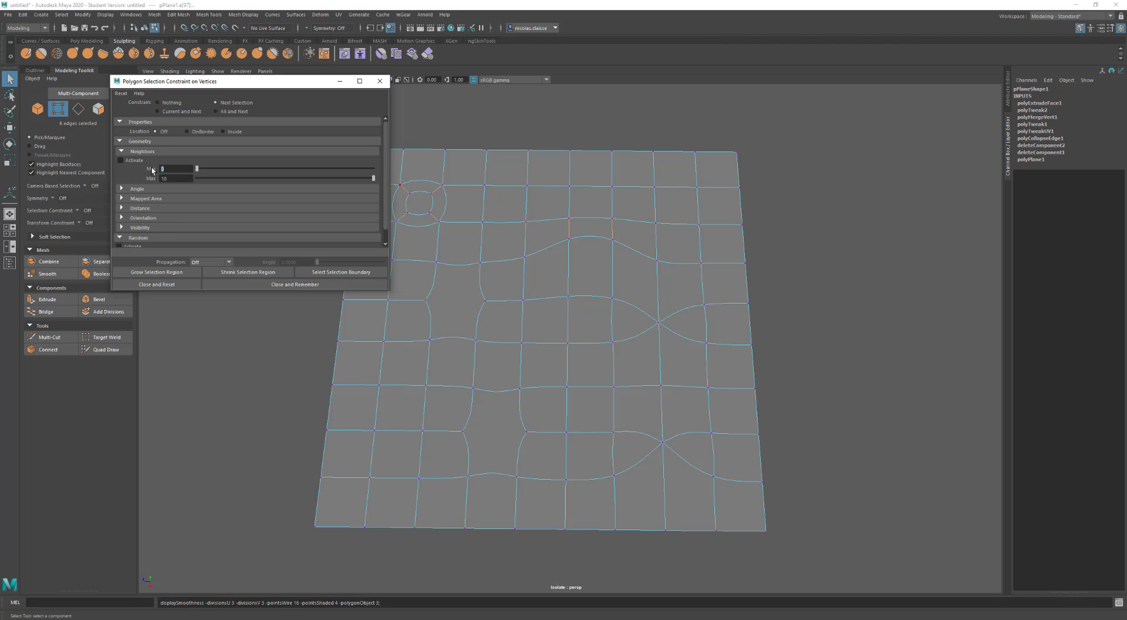
left_click(176, 178)
Select all vertices with Current and Next constraining, then activate the Neighbors constraint with a minimum of 5, followed by 6.
left_click_drag(799, 565, 196, 68)
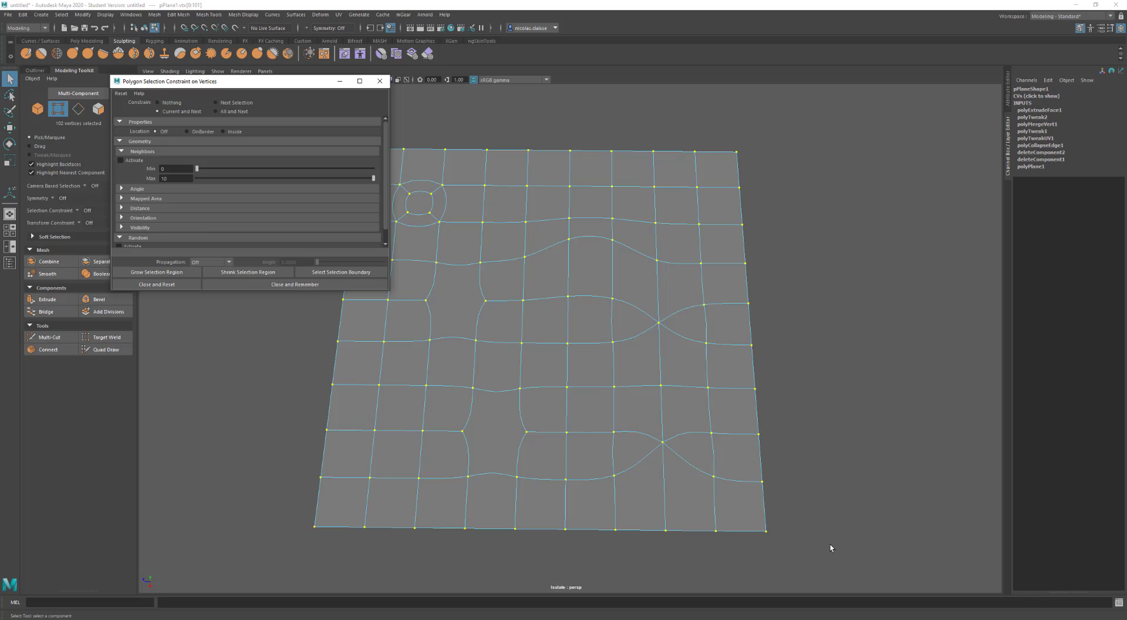
left_click_drag(825, 572, 136, 4)
left_click(136, 160)
double_click(176, 168)
type("5")
key("Return")
double_click(183, 168)
type("6")
key("Return")
Switch pPlane1 to face selection and select its triangles, followed by its n-sided faces, using the Order constraint.
right_click_drag(593, 359, 592, 382)
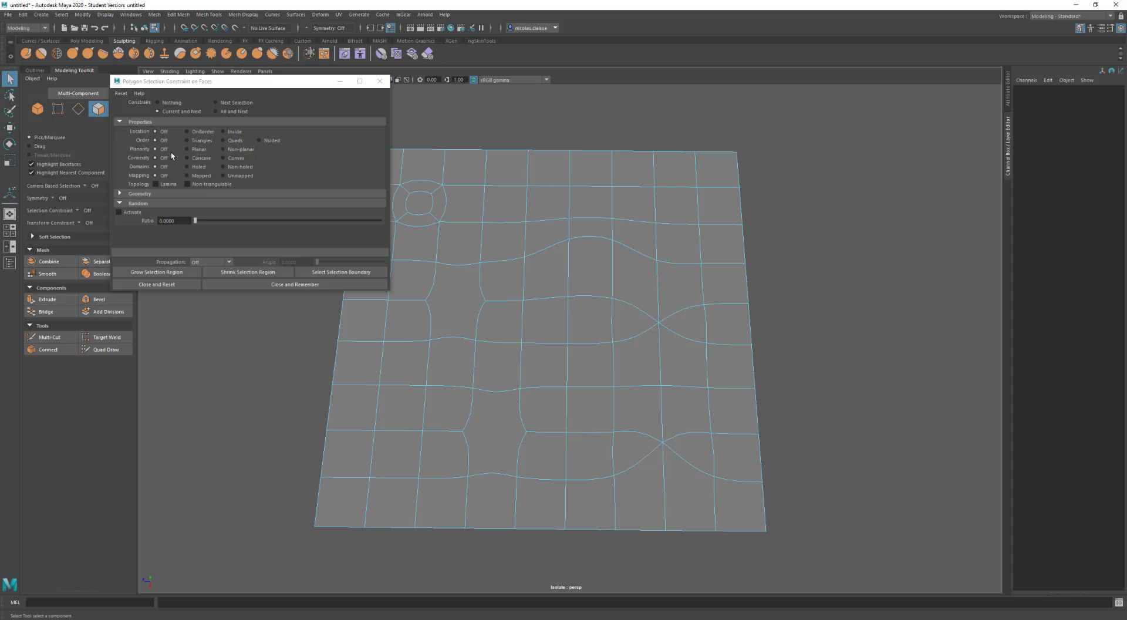
left_click(205, 141)
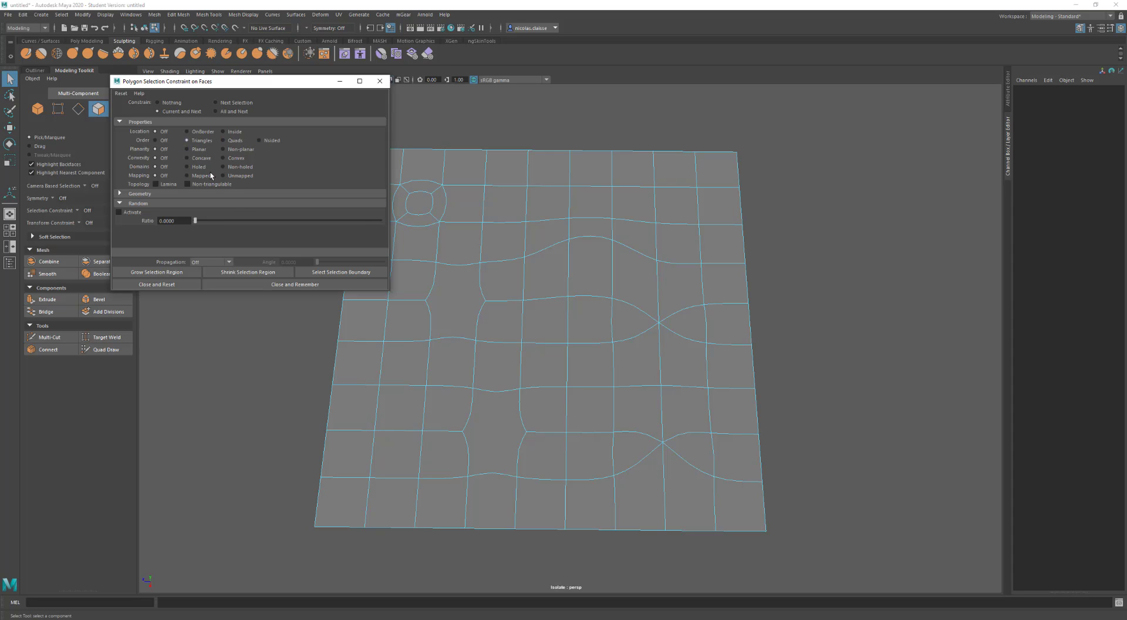
left_click_drag(820, 563, 559, 282)
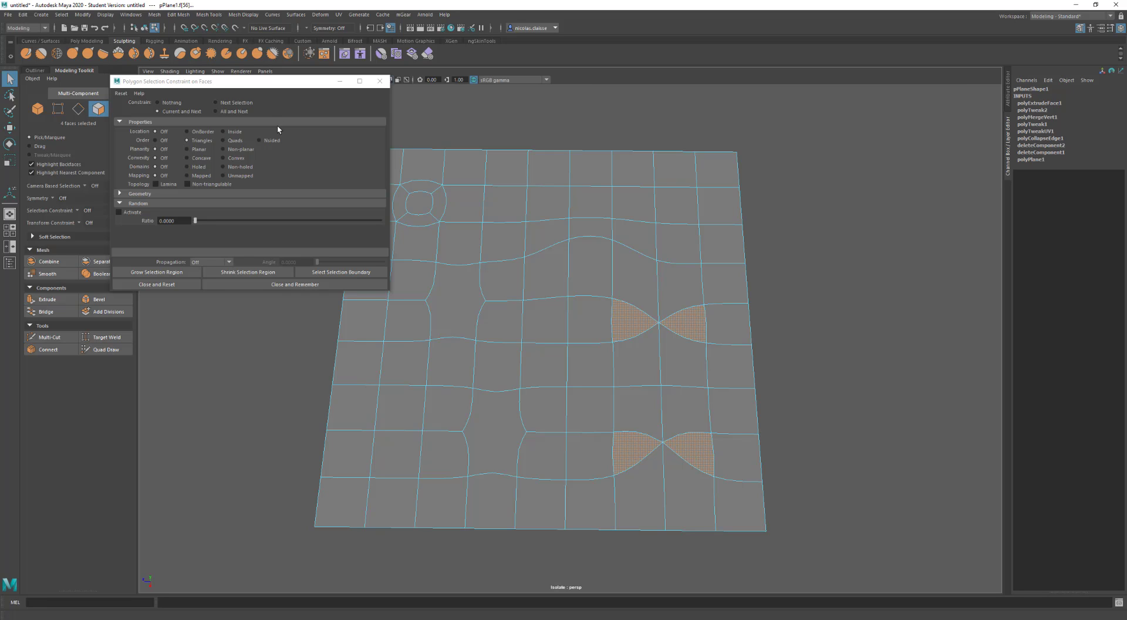
left_click(267, 141)
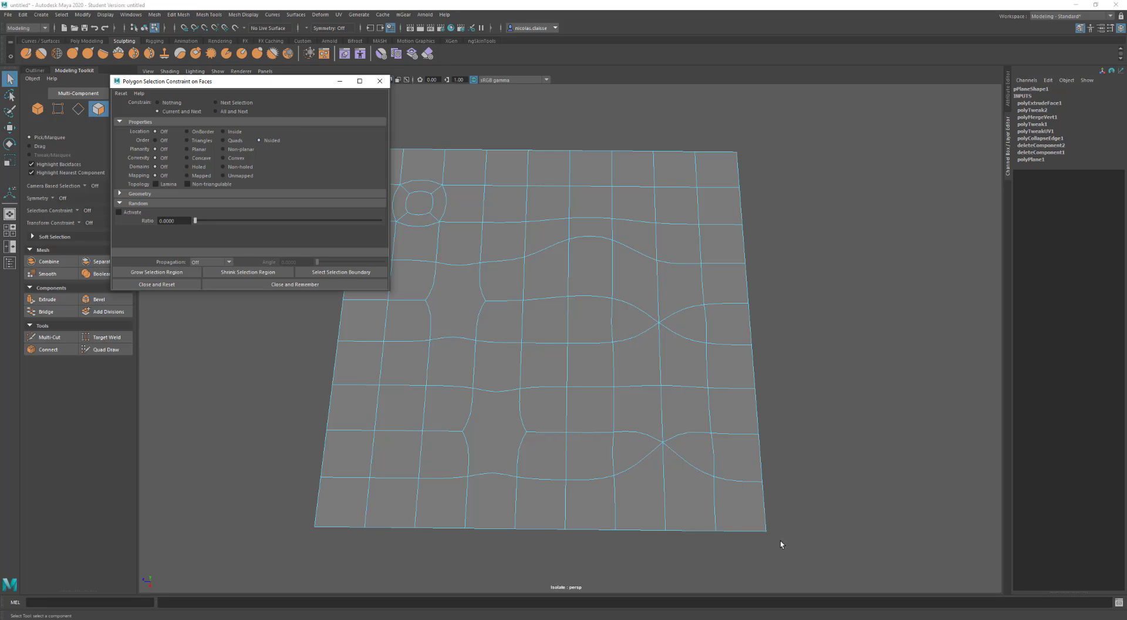
left_click_drag(780, 544, 142, 87)
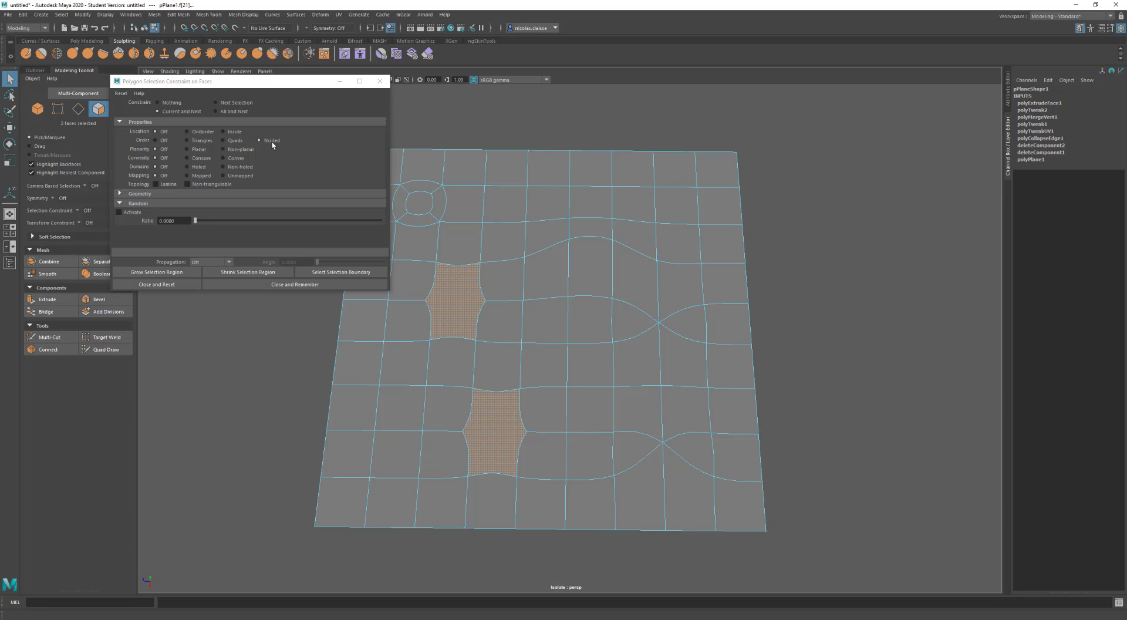
Set the face Convexity constraint to Convex, followed by Concave, and select across all of pPlane1 to find concave n-sided faces.
left_click(229, 158)
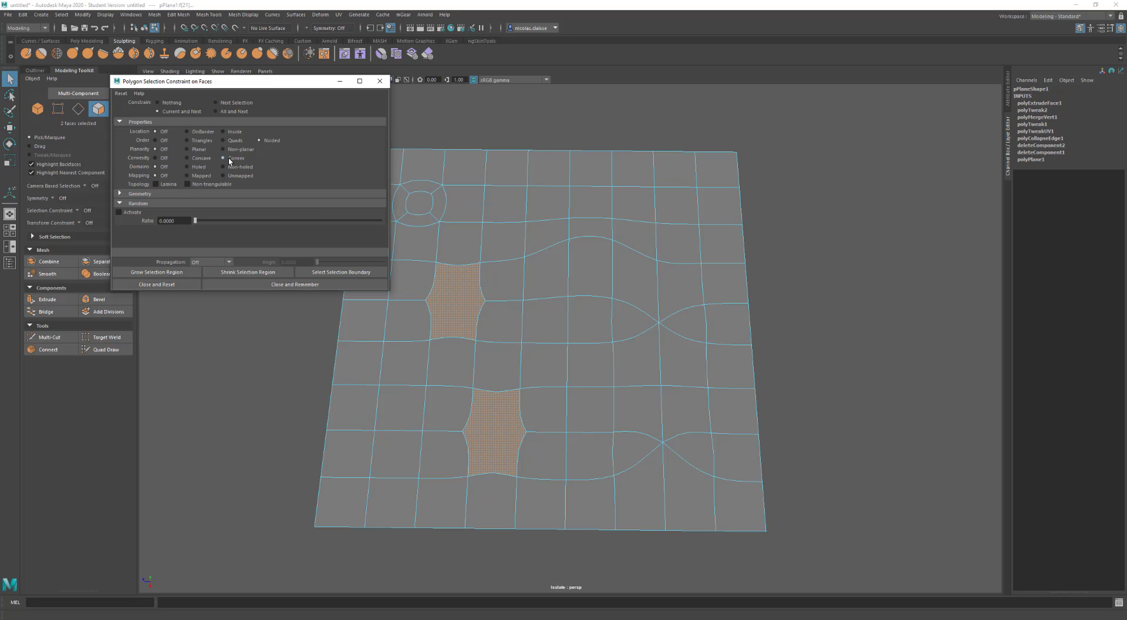
left_click(209, 158)
left_click_drag(811, 553, 382, 165)
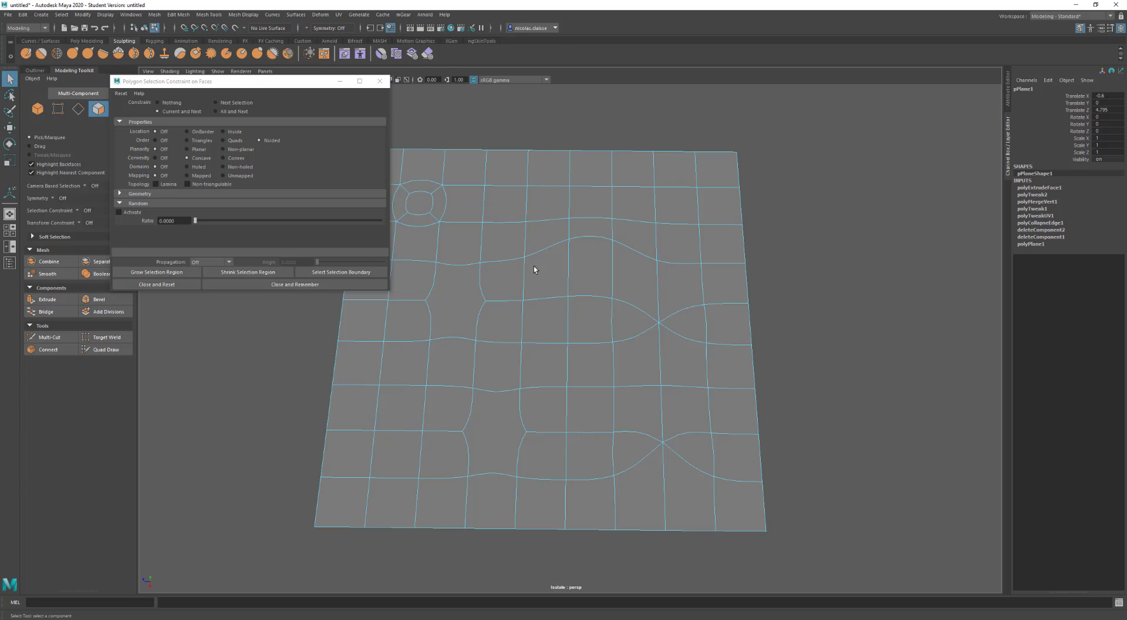
Switch pPlane1 to edge selection with Constrain set to Nothing and delete the right-hand edge of the upper n-sided face.
right_click_drag(492, 283, 492, 260)
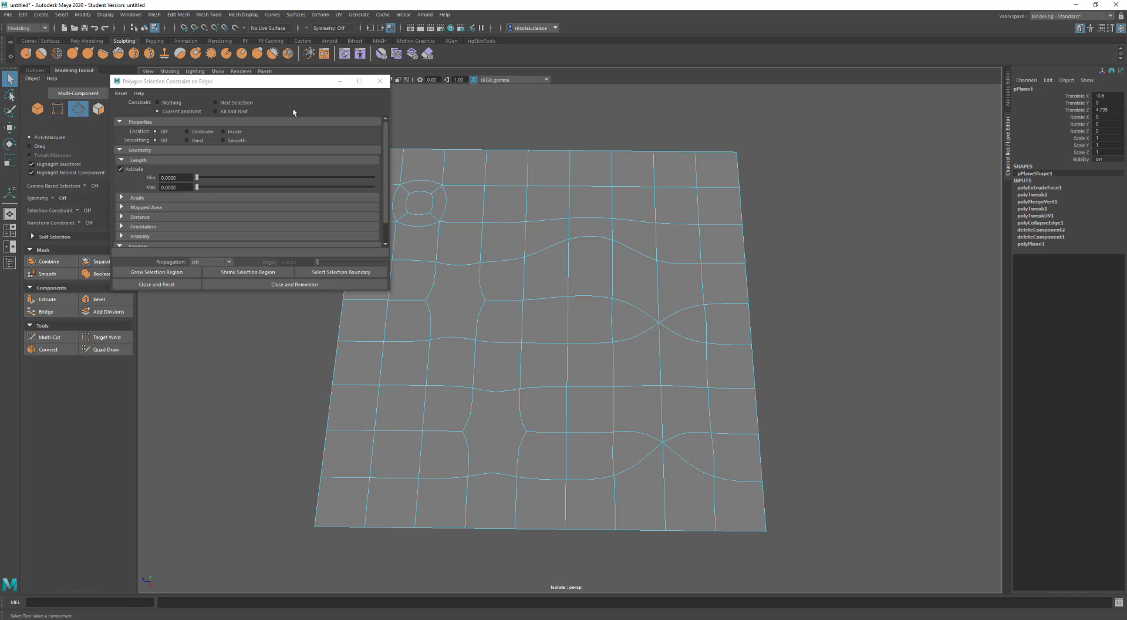
left_click(158, 102)
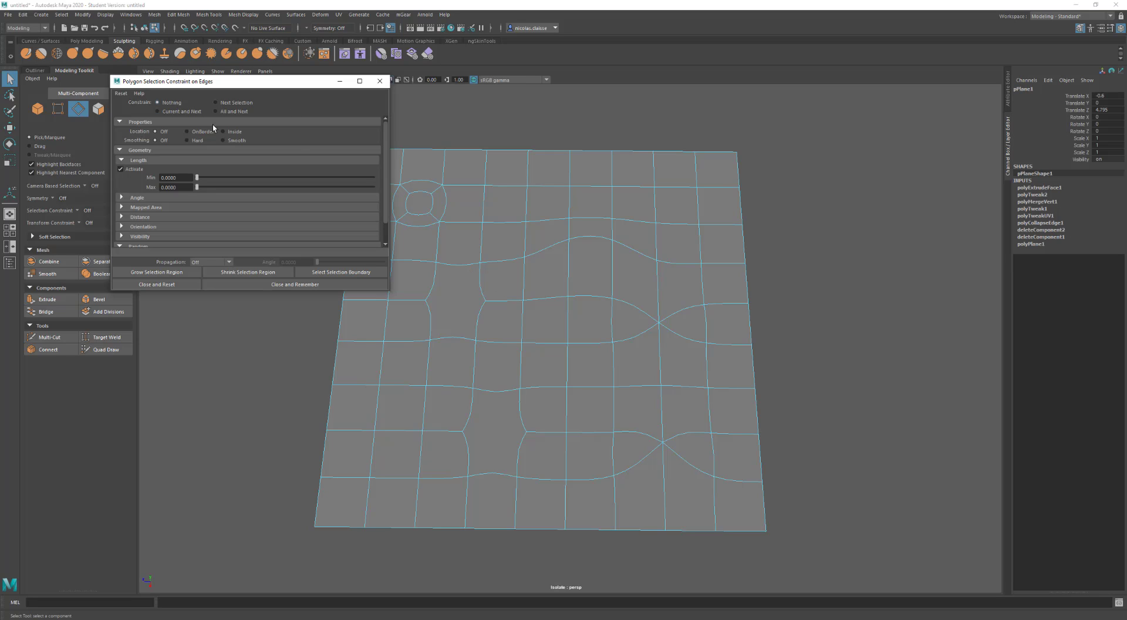
left_click(482, 289)
key("Delete")
Switch pPlane1 back to face selection and select its concave n-sided face with Current and Next constraining.
right_click_drag(564, 360, 564, 384)
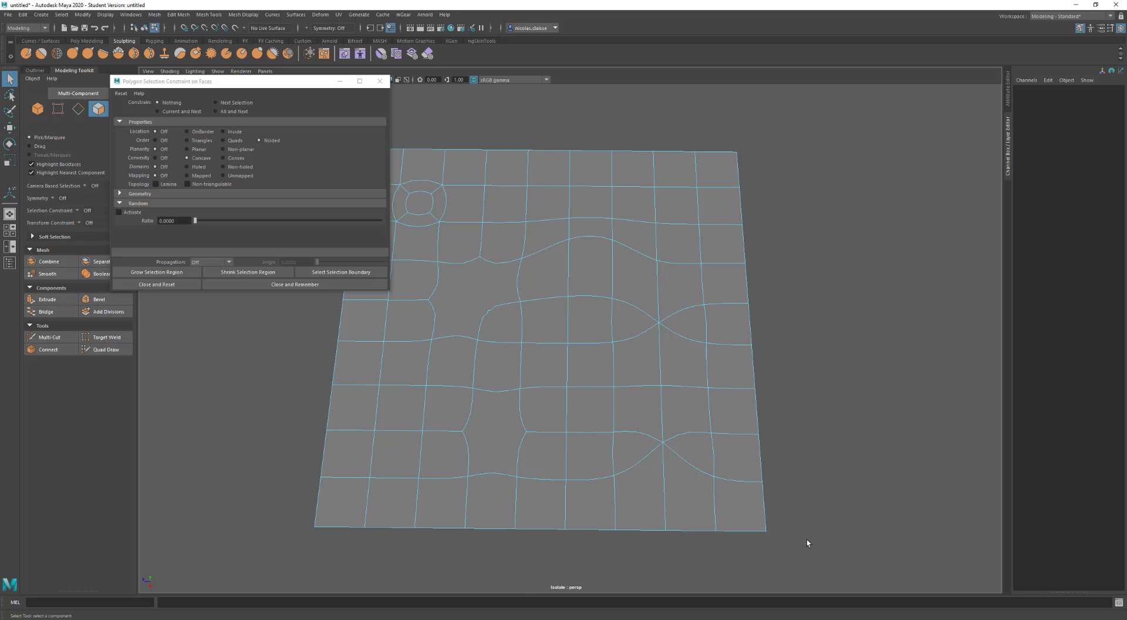
left_click_drag(794, 539, 697, 454)
left_click(649, 415)
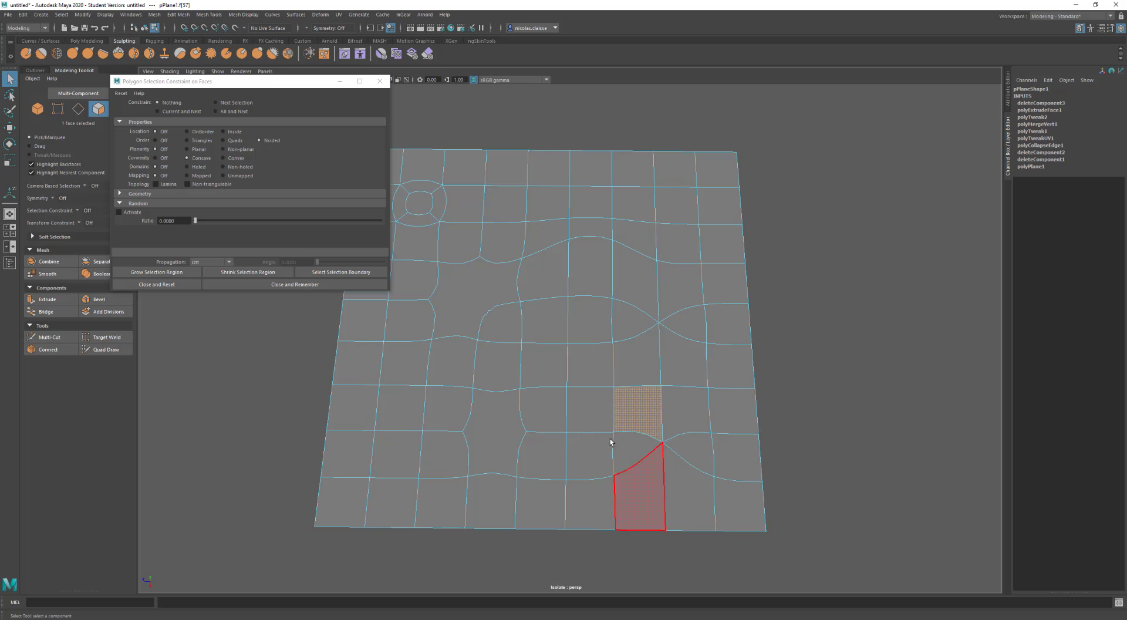
left_click(196, 113)
left_click_drag(262, 562, 813, 128)
left_click(485, 300)
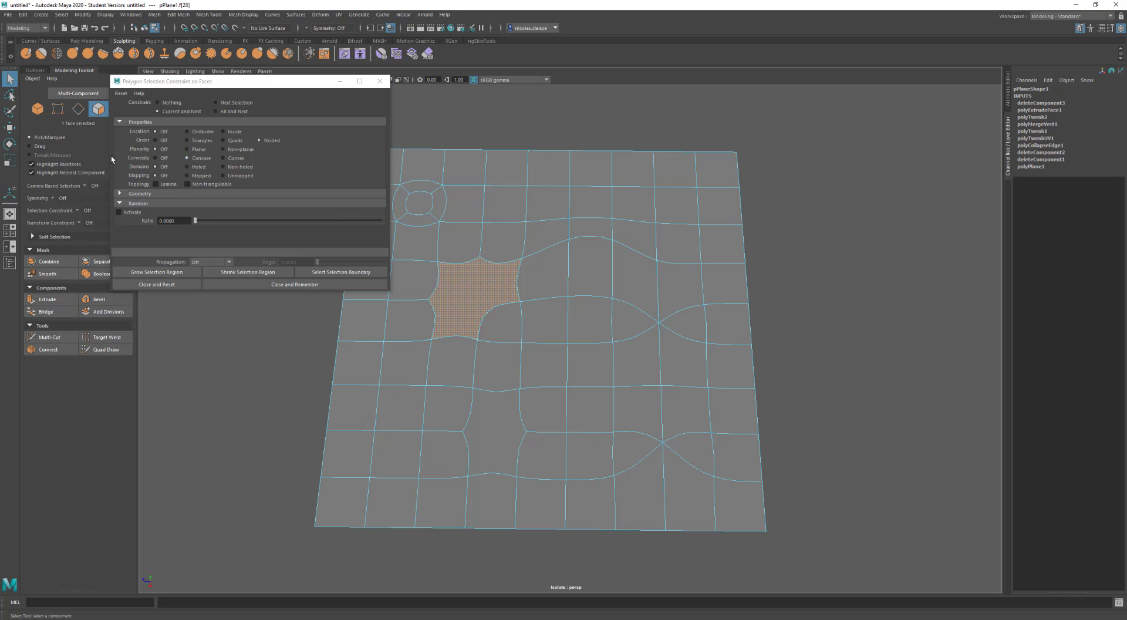
Turn off the Convexity constraint, and set Order to Quads briefly before turning it off as well.
left_click(158, 160)
left_click(224, 141)
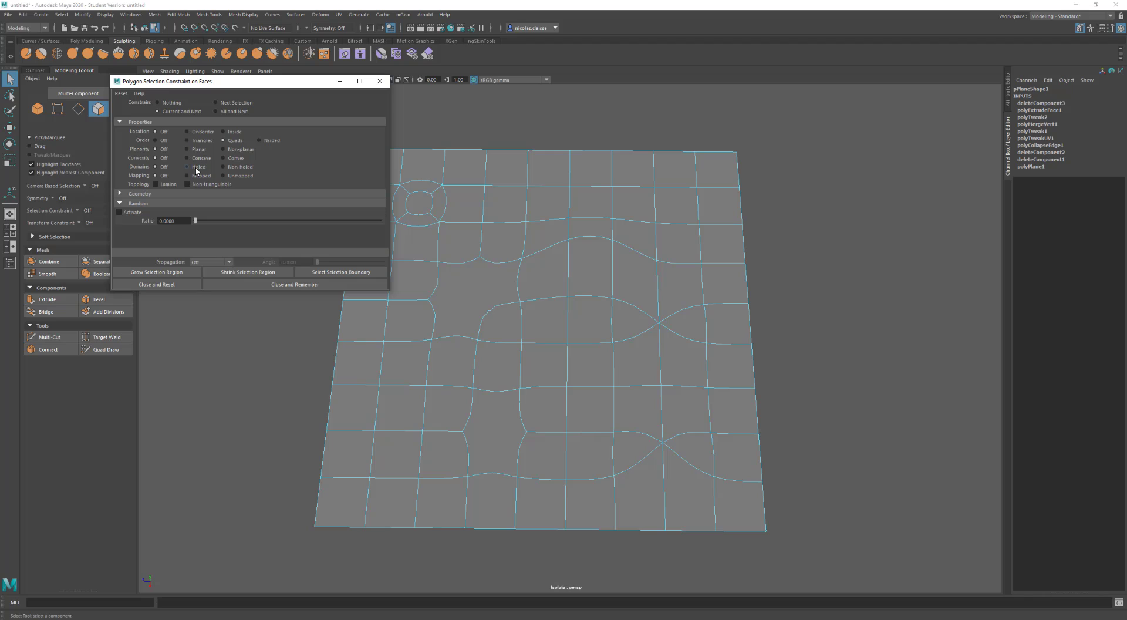
left_click(164, 141)
Select pPlane1's zero-area faces using the activated Area constraint with a maximum of 0, and compare them with smooth mesh preview off and on.
left_click(227, 194)
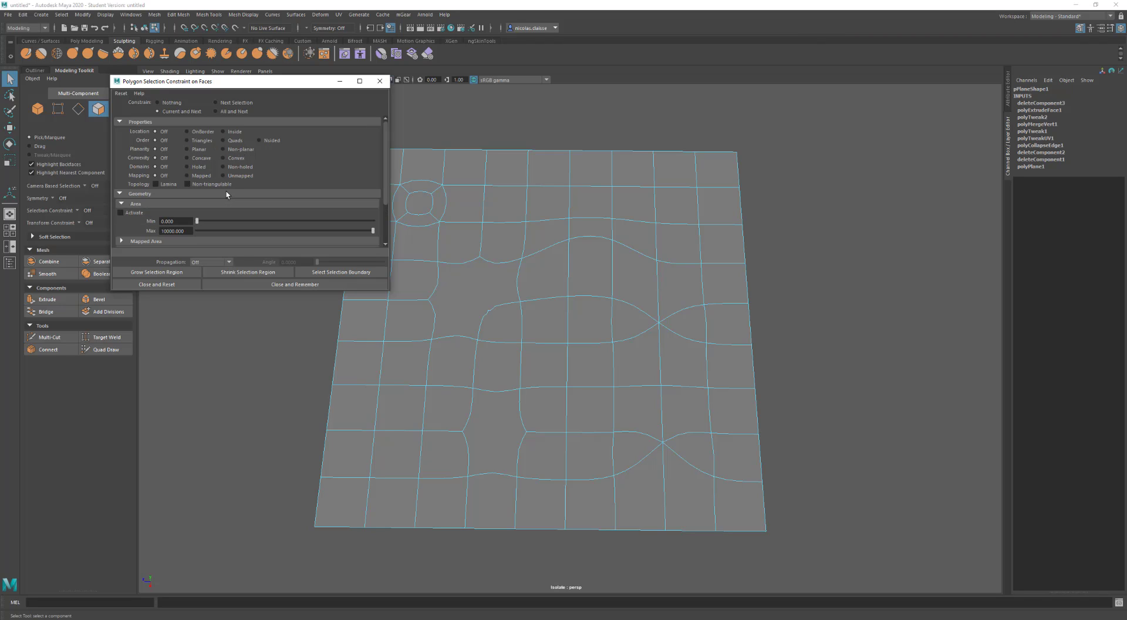
left_click(120, 213)
left_click_drag(269, 232, 176, 231)
left_click_drag(846, 555, 201, 82)
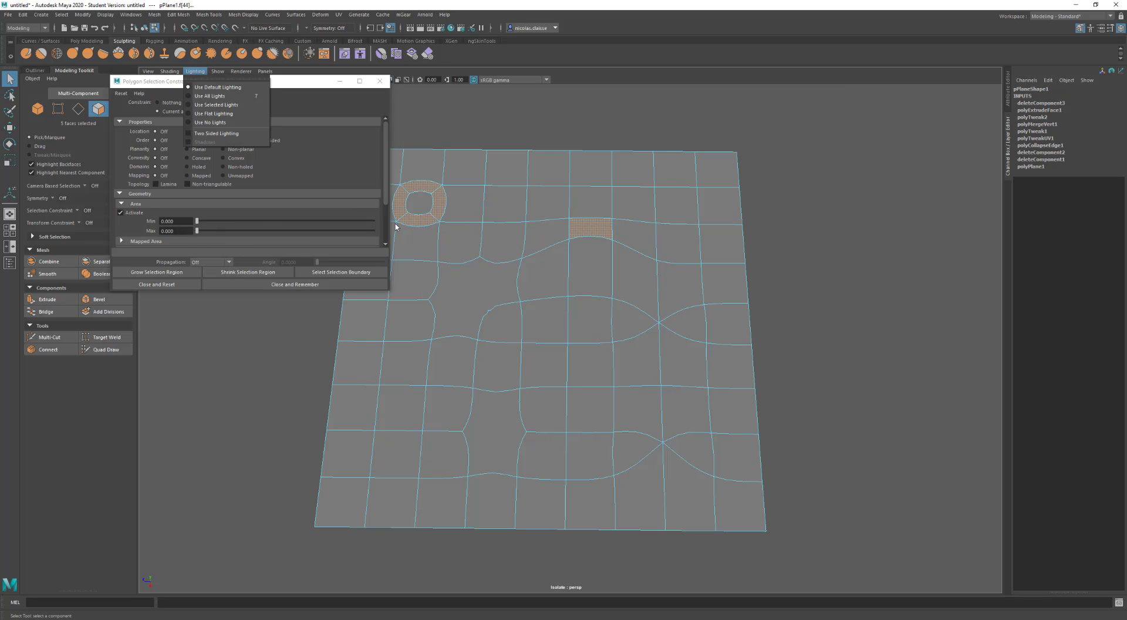
key("1")
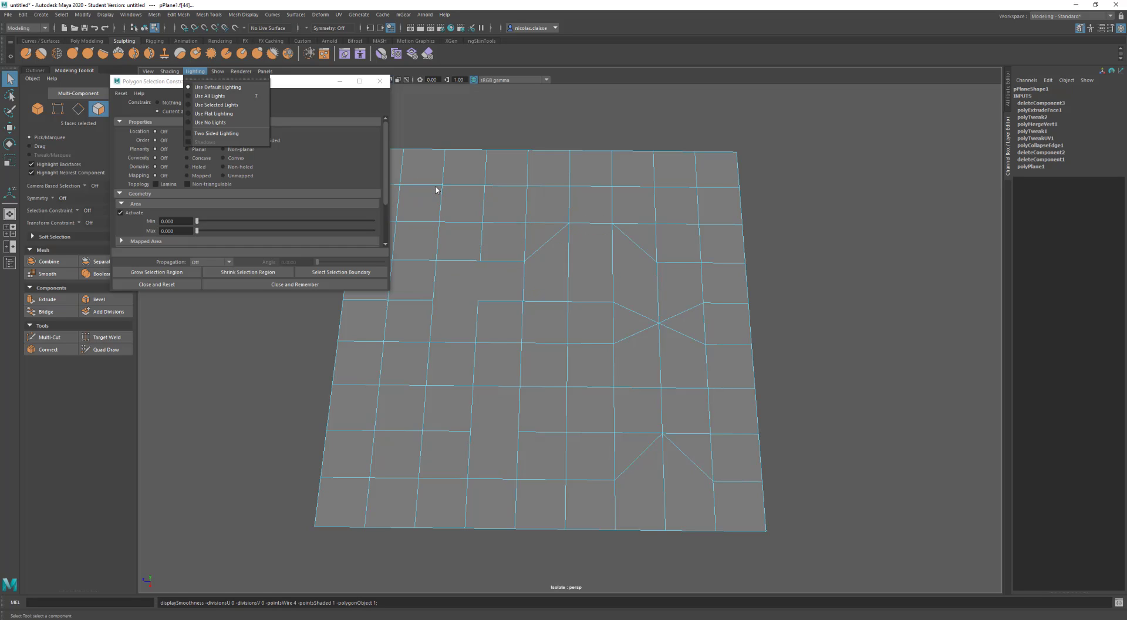
key("3")
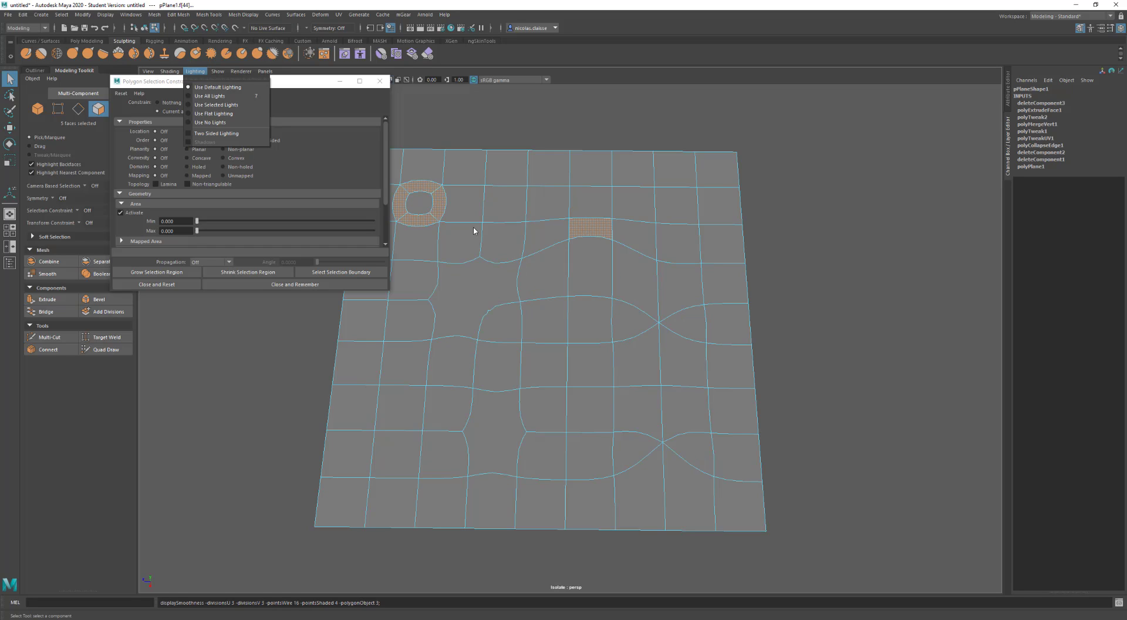
Convert the selected zero-area faces to vertices and merge them with a distance threshold of 0.01.
right_click(509, 241, "shift")
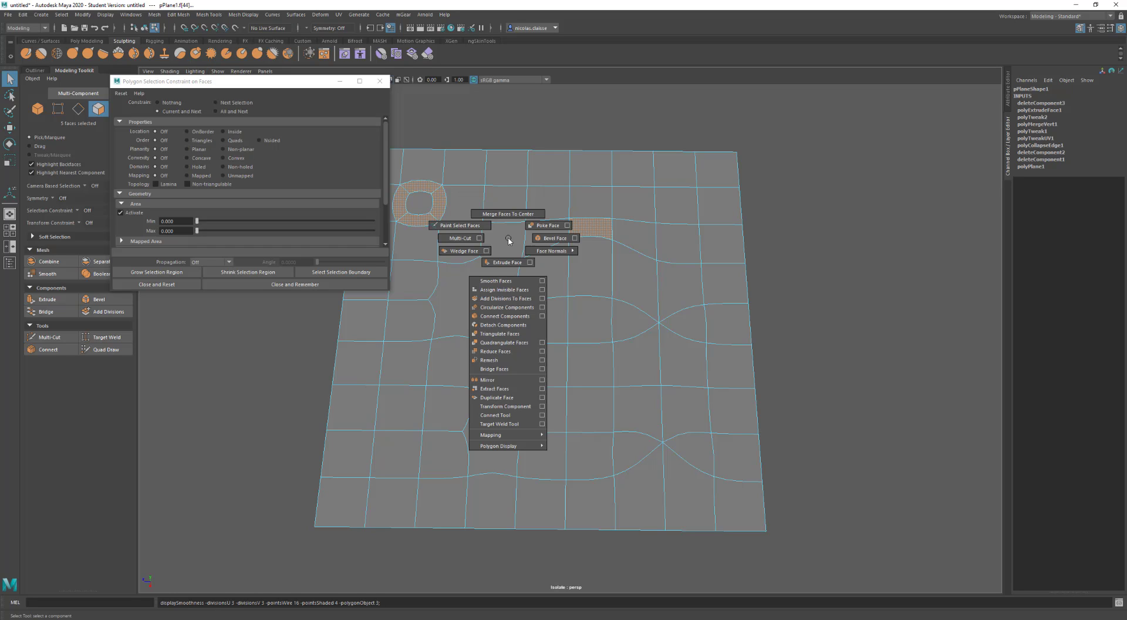
right_click_drag(508, 237, 439, 236, "ctrl")
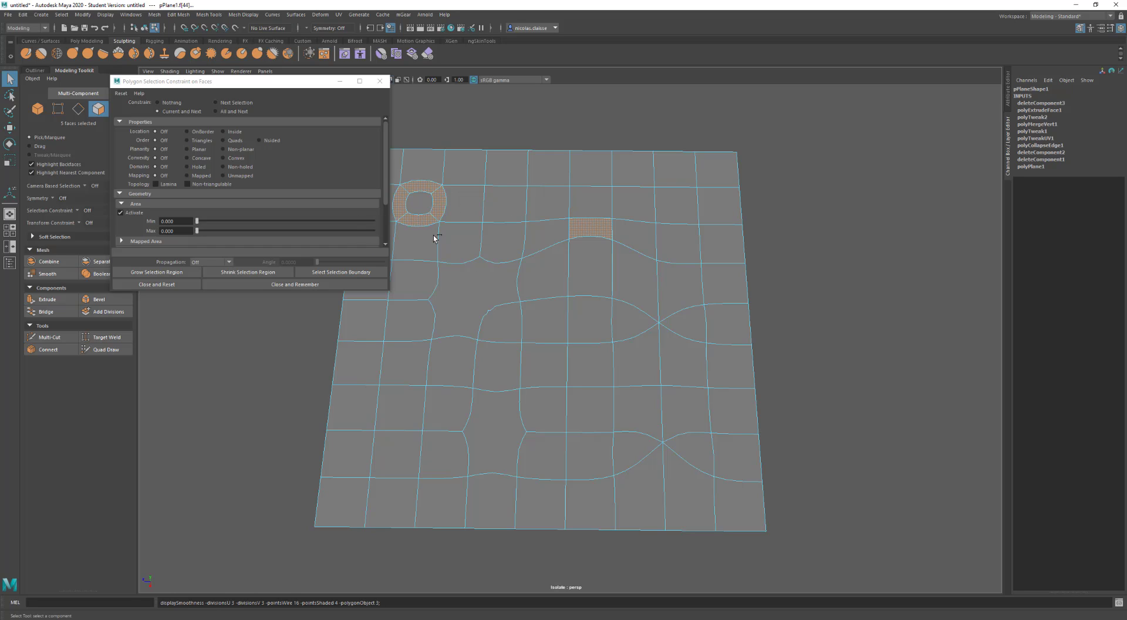
right_click(433, 236, "ctrl")
right_click_drag(676, 264, 708, 216, "ctrl")
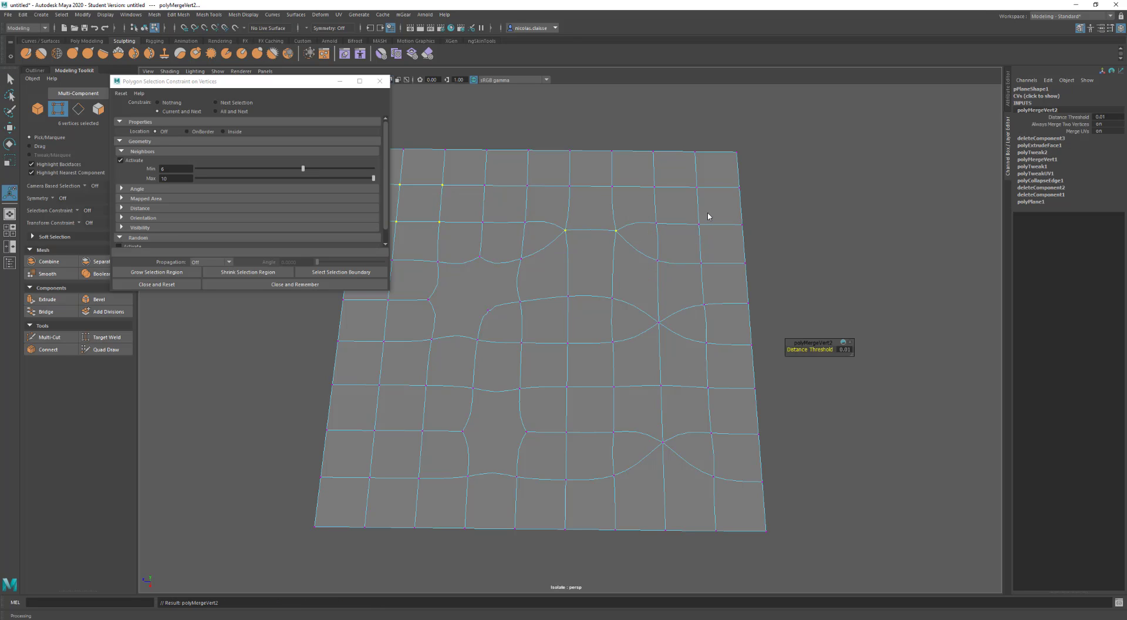
left_click(480, 293)
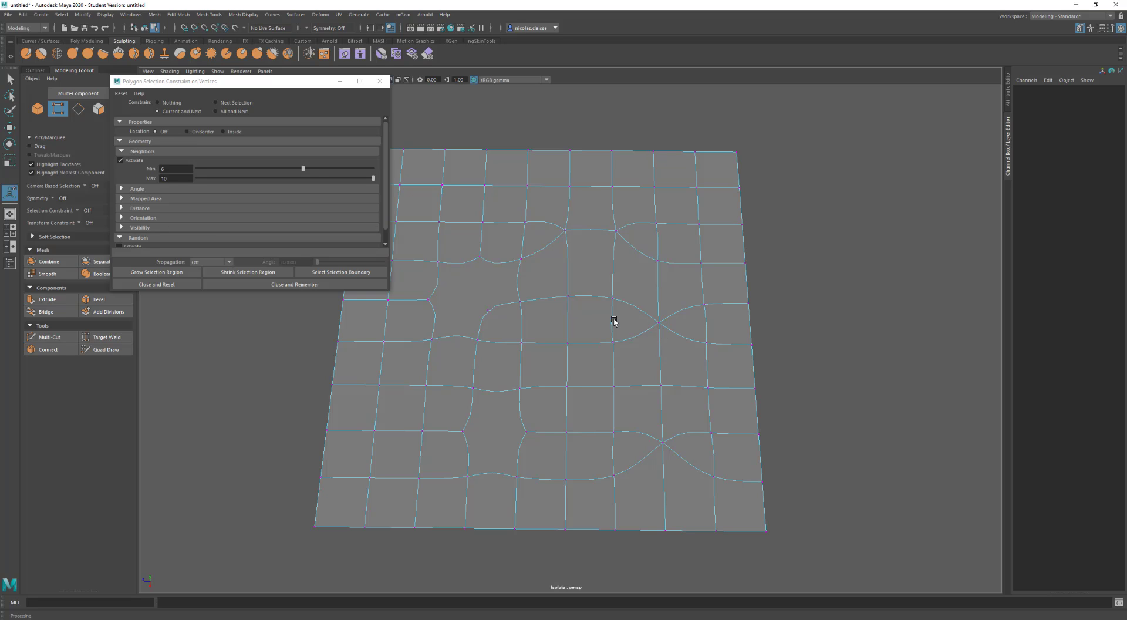
key("1")
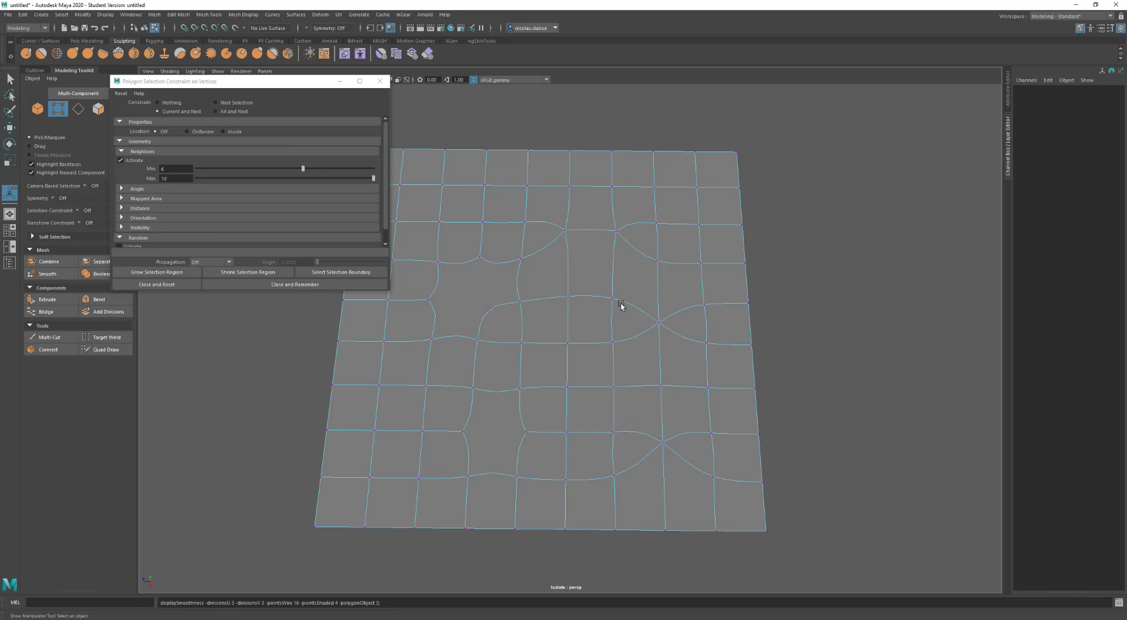